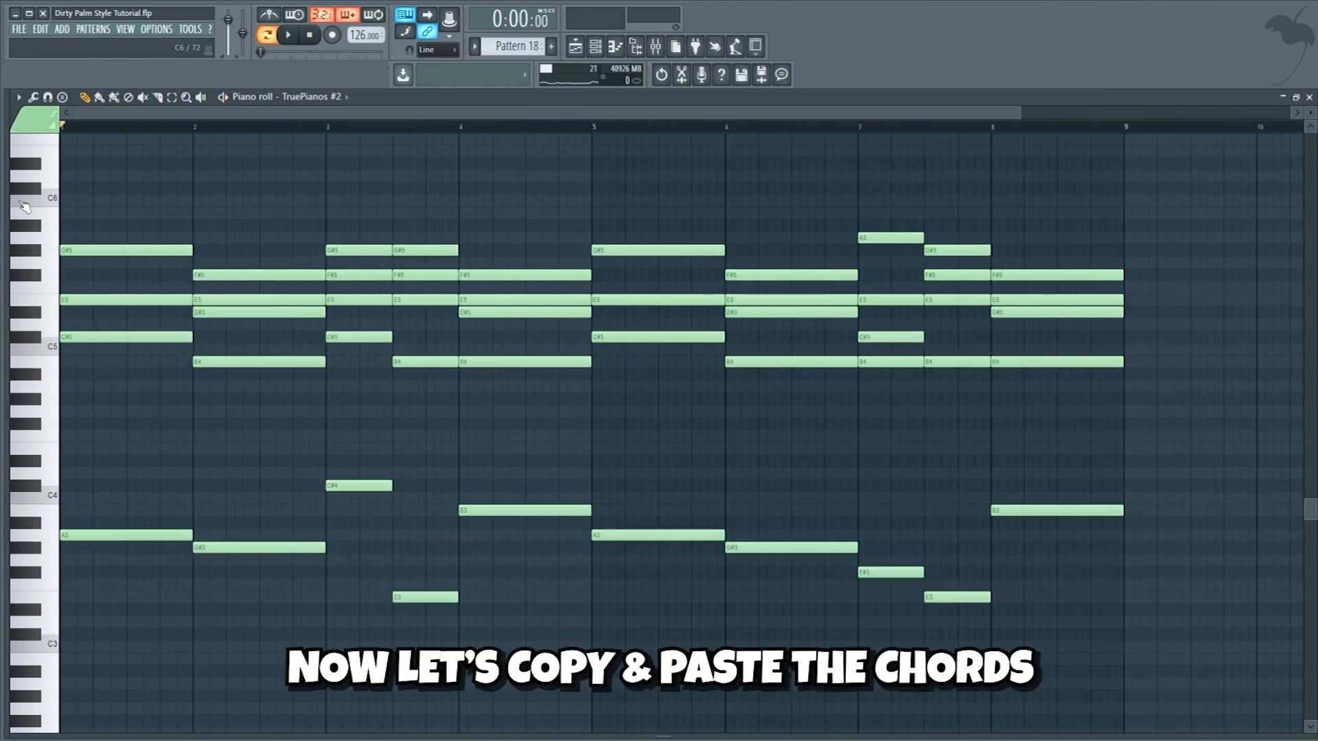
Select and play bars 3–4, then bars 7–8 of the piano chords in Pattern 18 to compare both halves.
left_click_drag(326, 126, 592, 128)
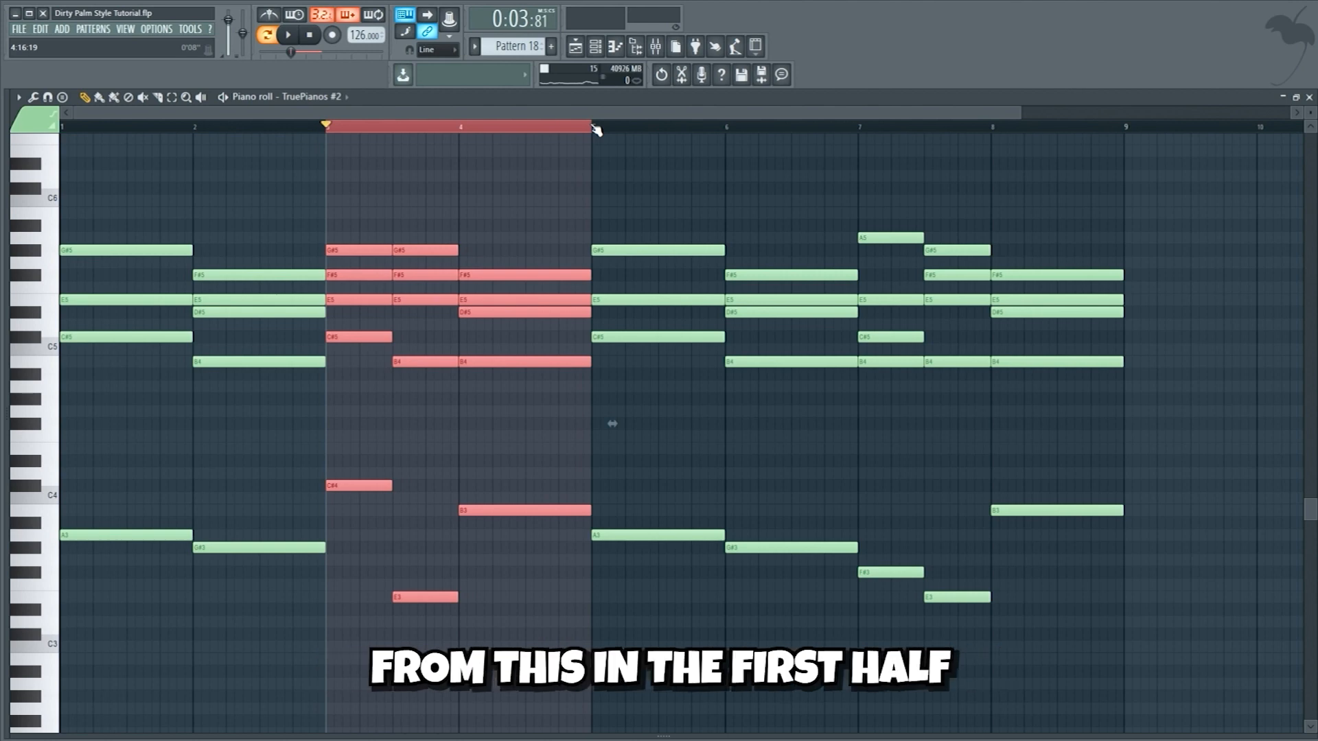
key("space")
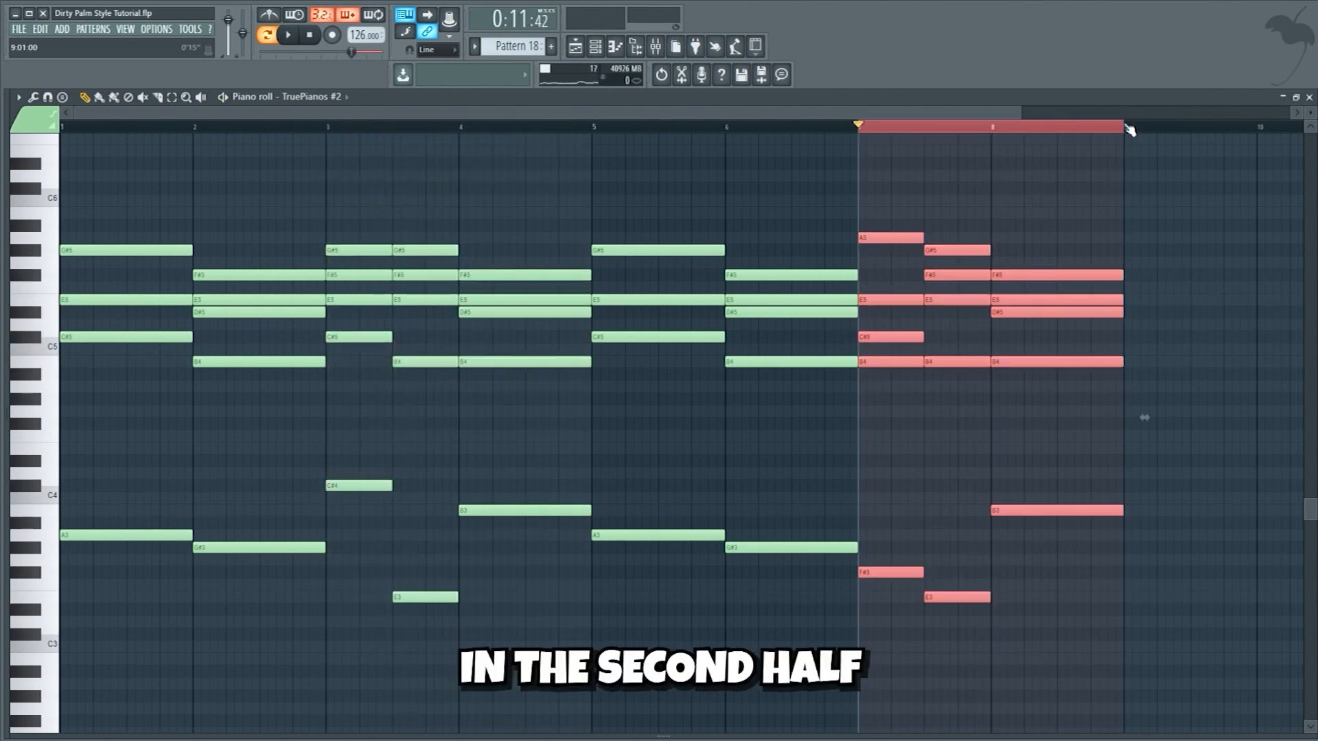
key("space")
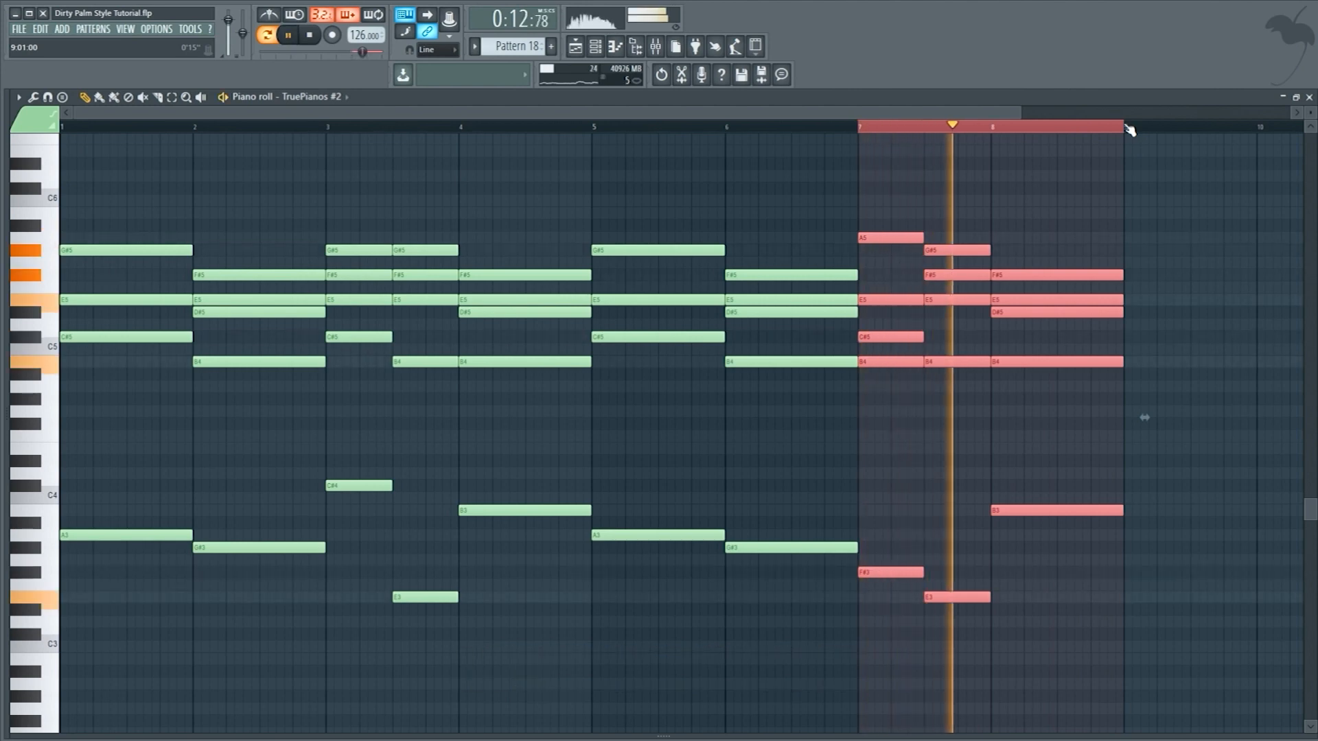
key("space")
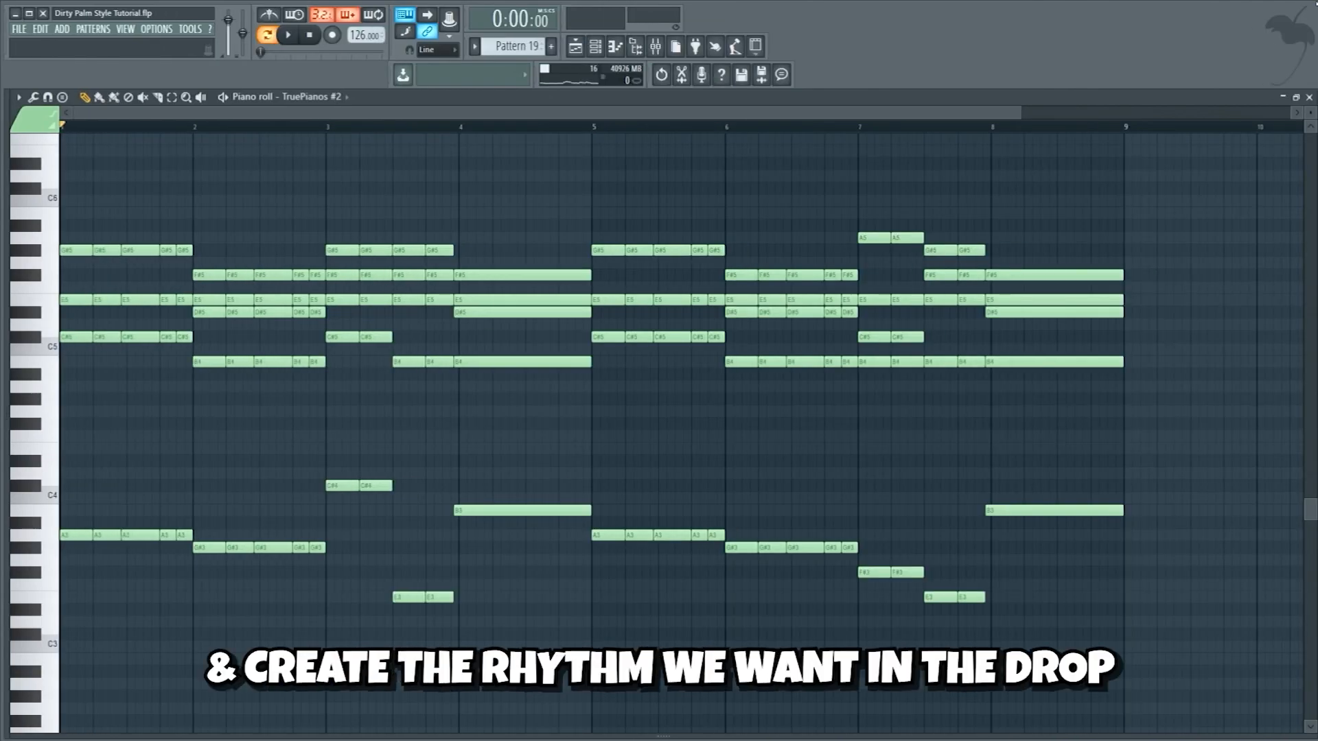
Play the rhythmic piano chords in Pattern 19, the piano melody in Pattern 20 and the lead layers in Pattern 3.
key("space")
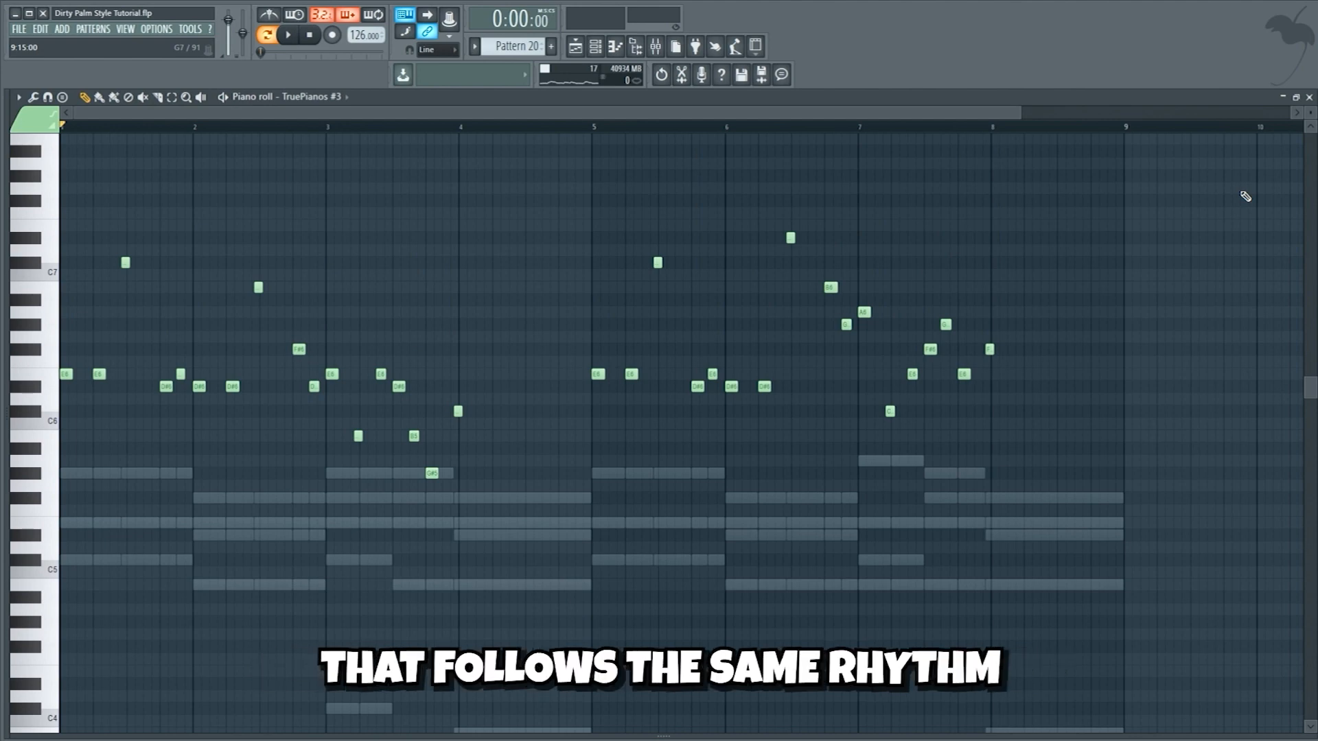
key("space")
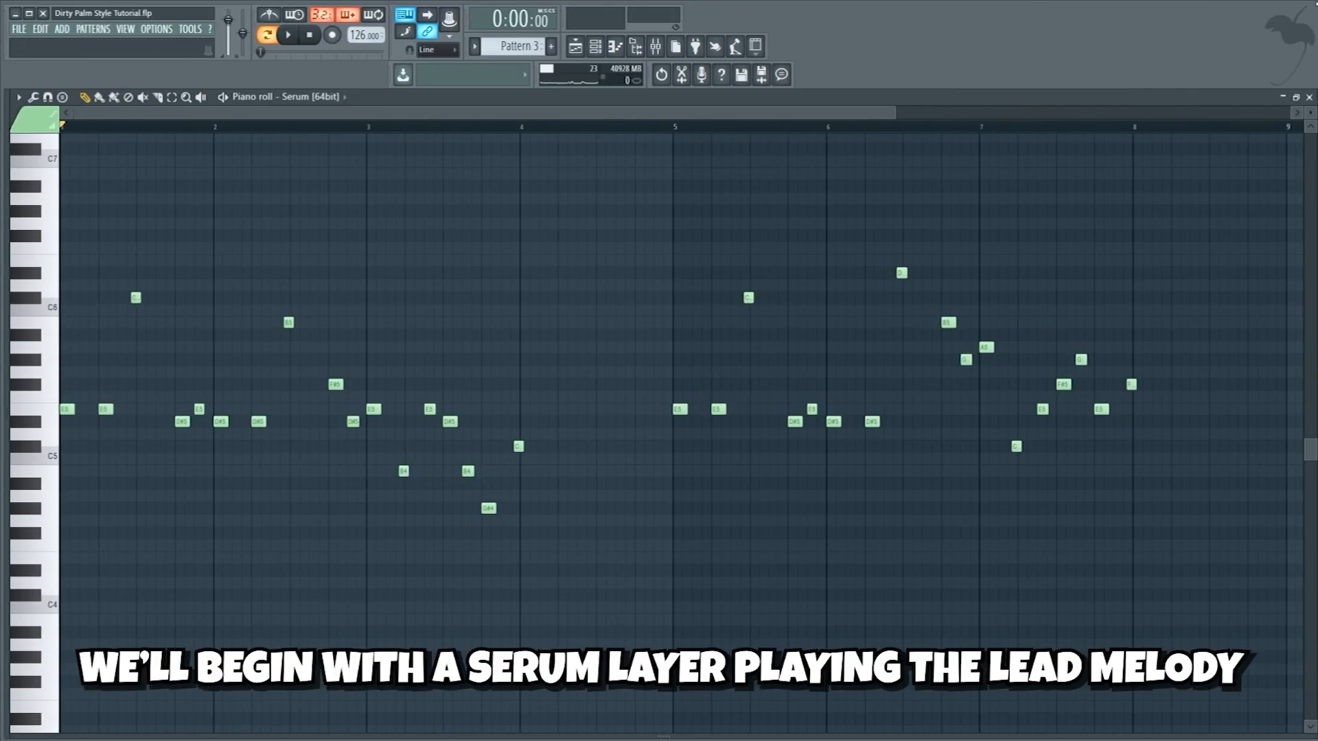
key("space")
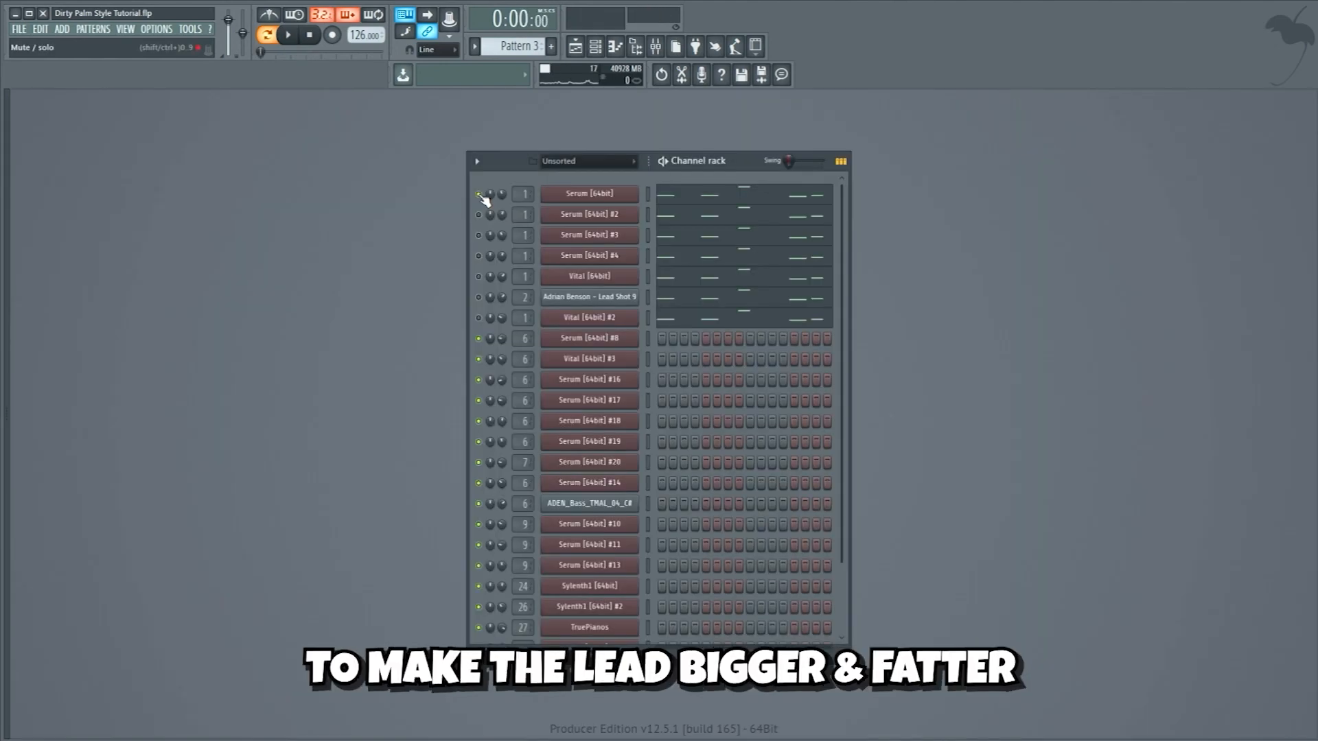
key("space")
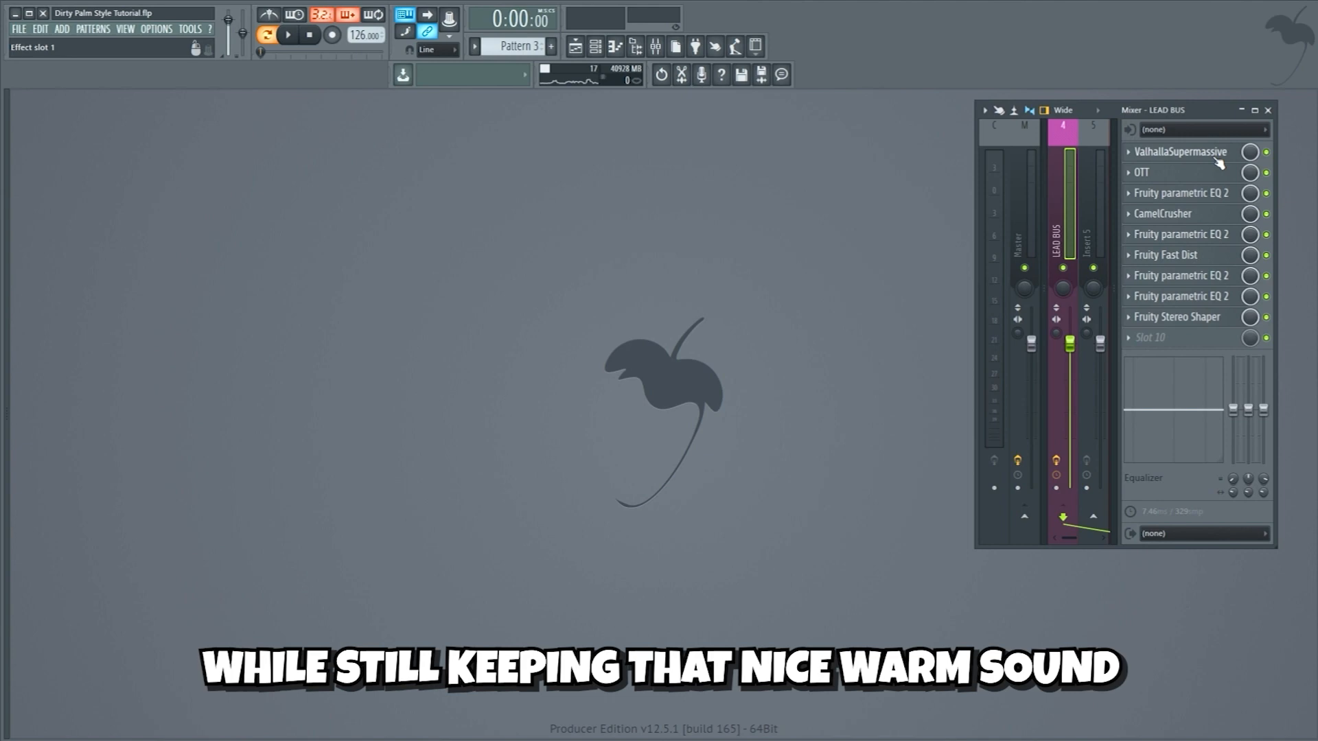
Inspect the LEAD BUS effects in chain order from ValhallaSupermassive through OTT, the EQs and CamelCrusher to Fruity Fast Dist.
left_click(1219, 163)
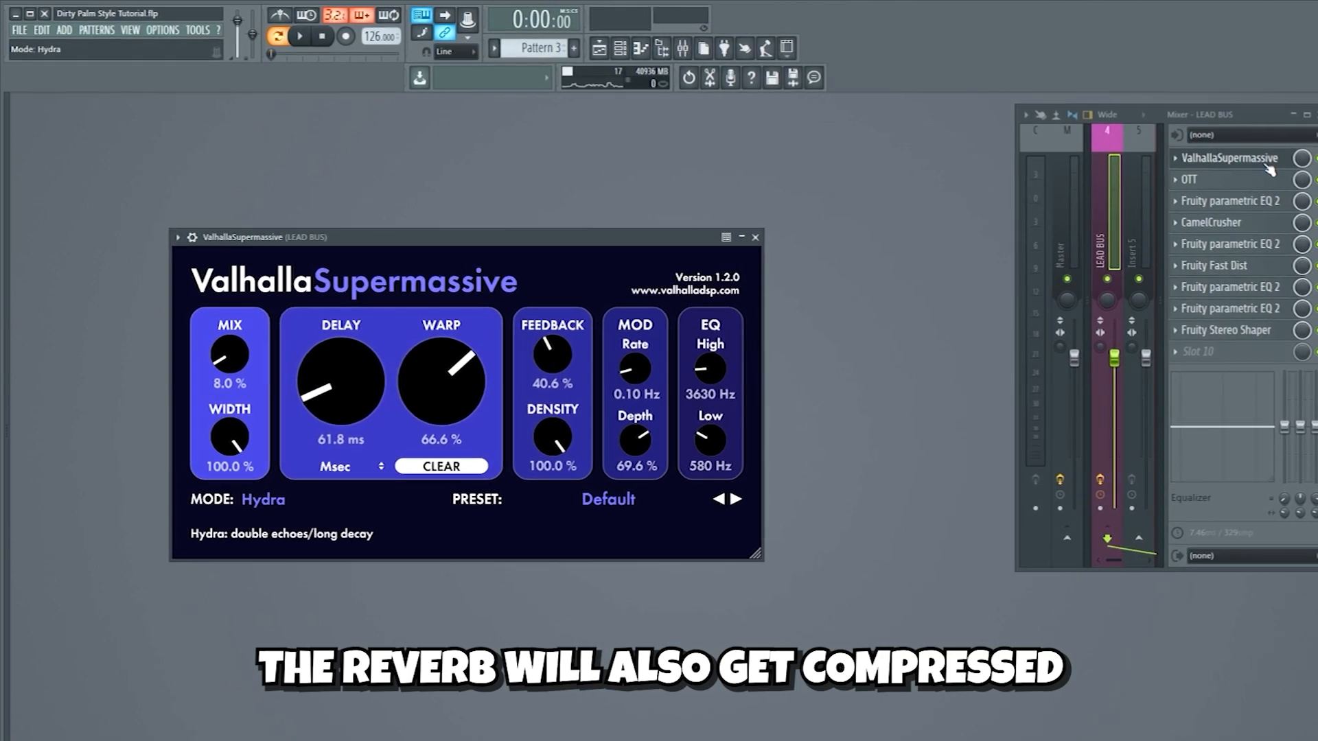
left_click(1271, 182)
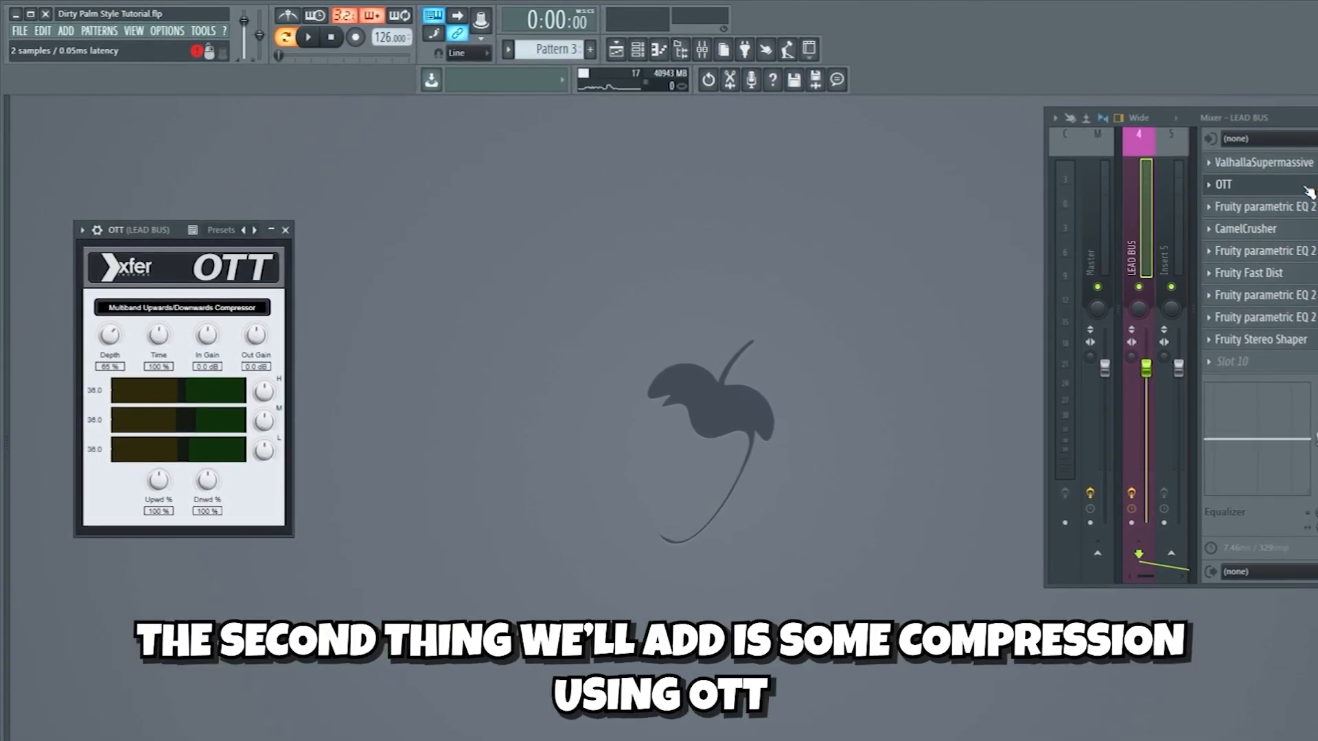
left_click(1303, 206)
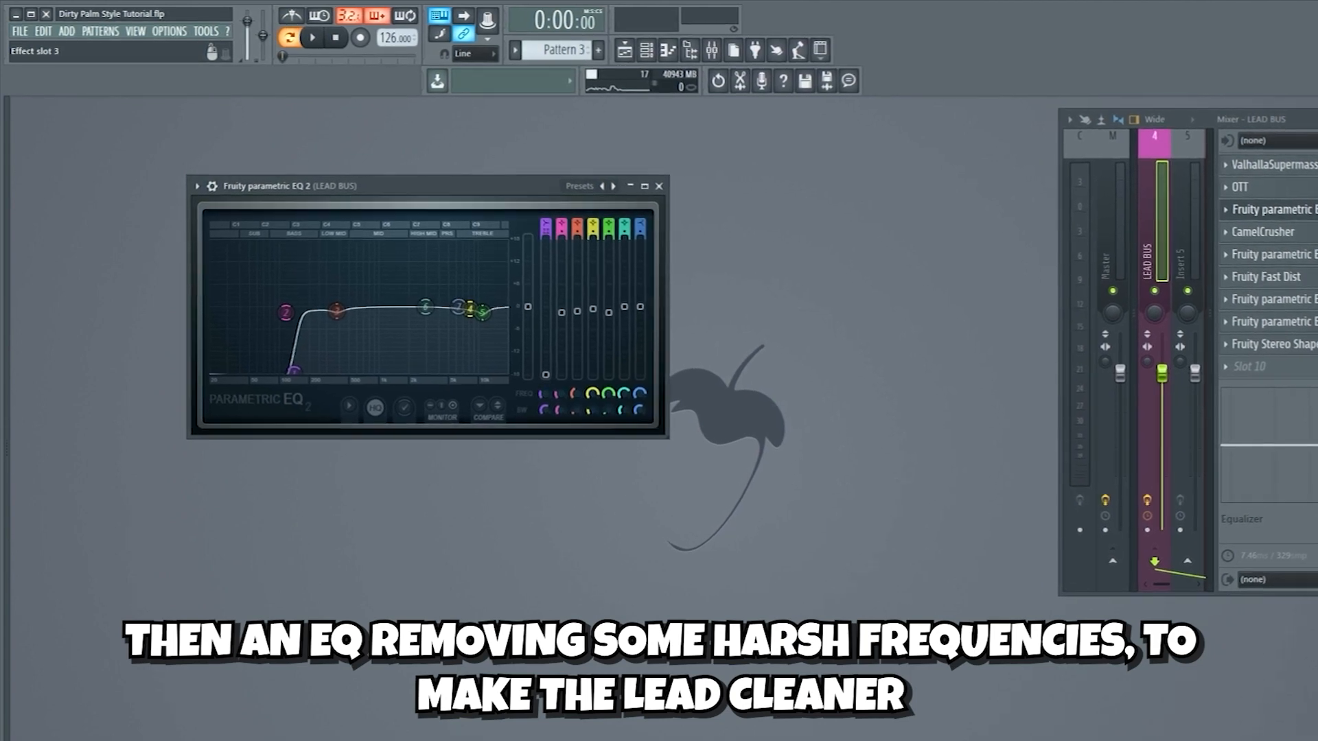
left_click(1290, 232)
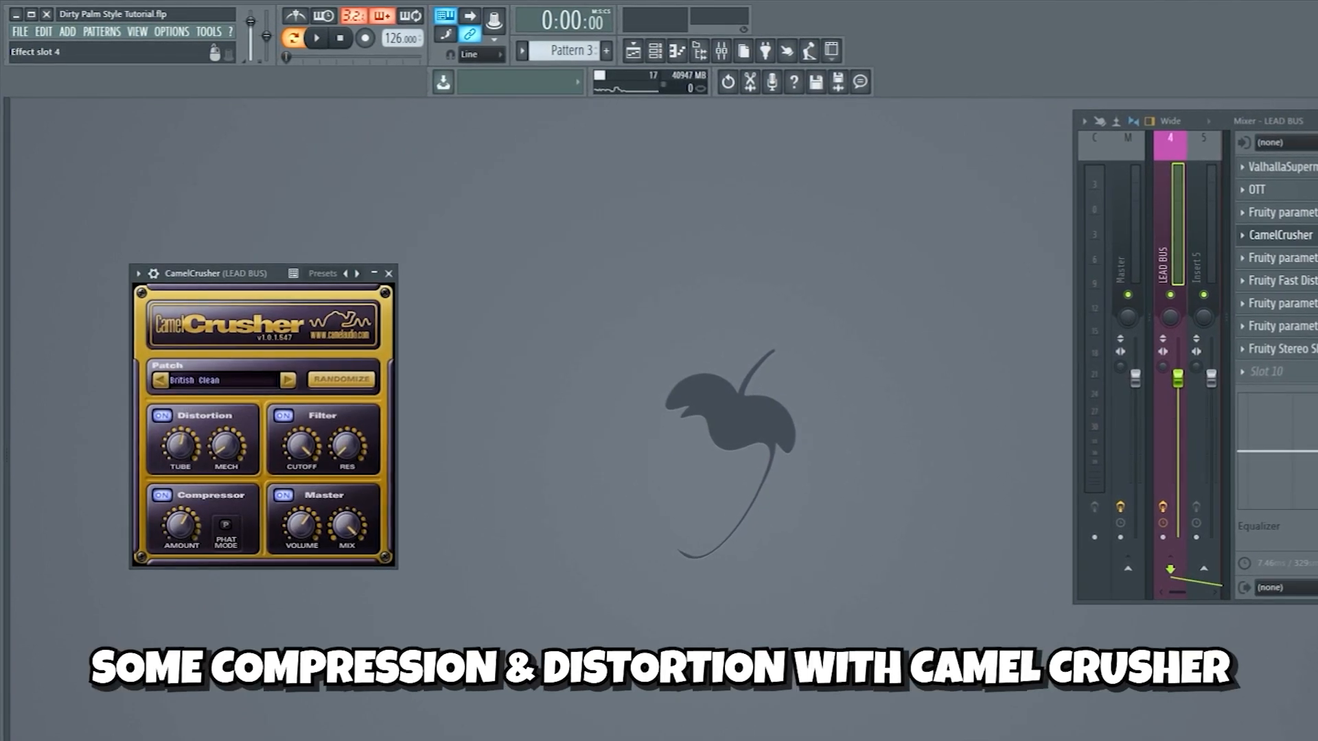
left_click(1291, 259)
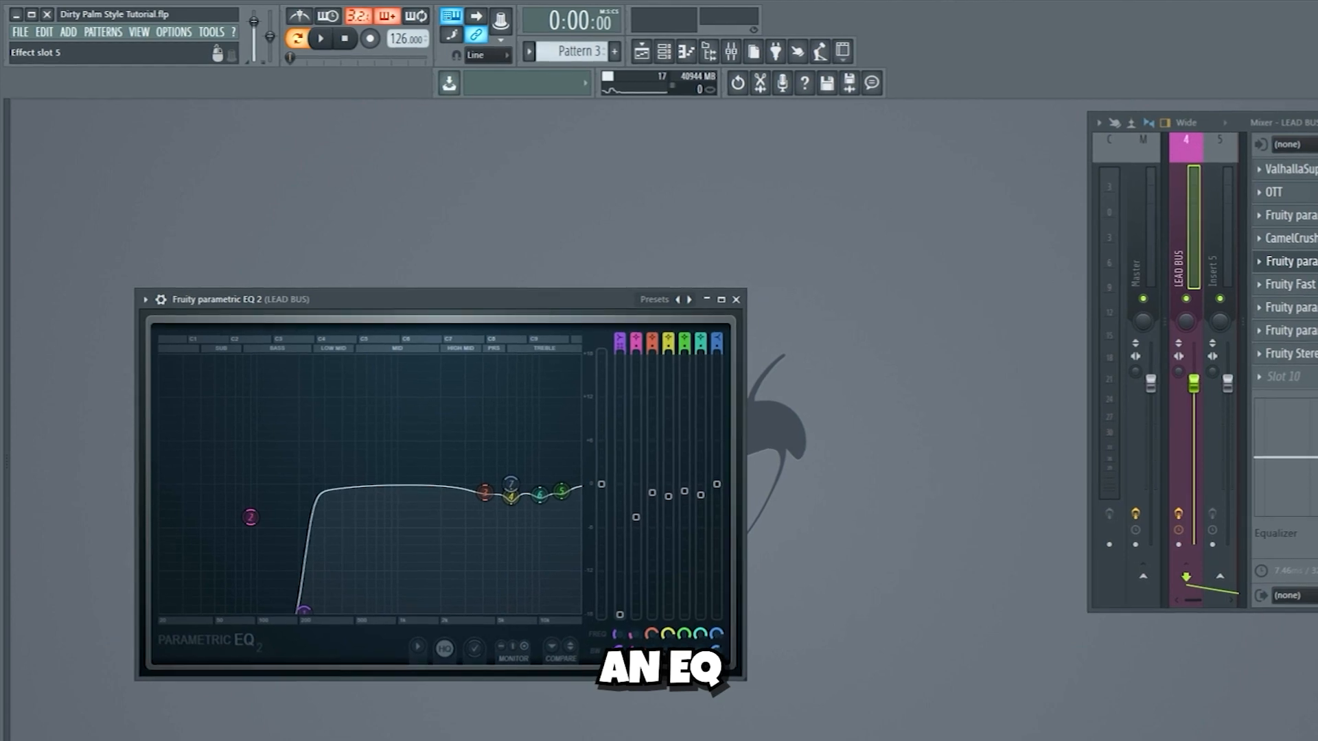
left_click(1290, 284)
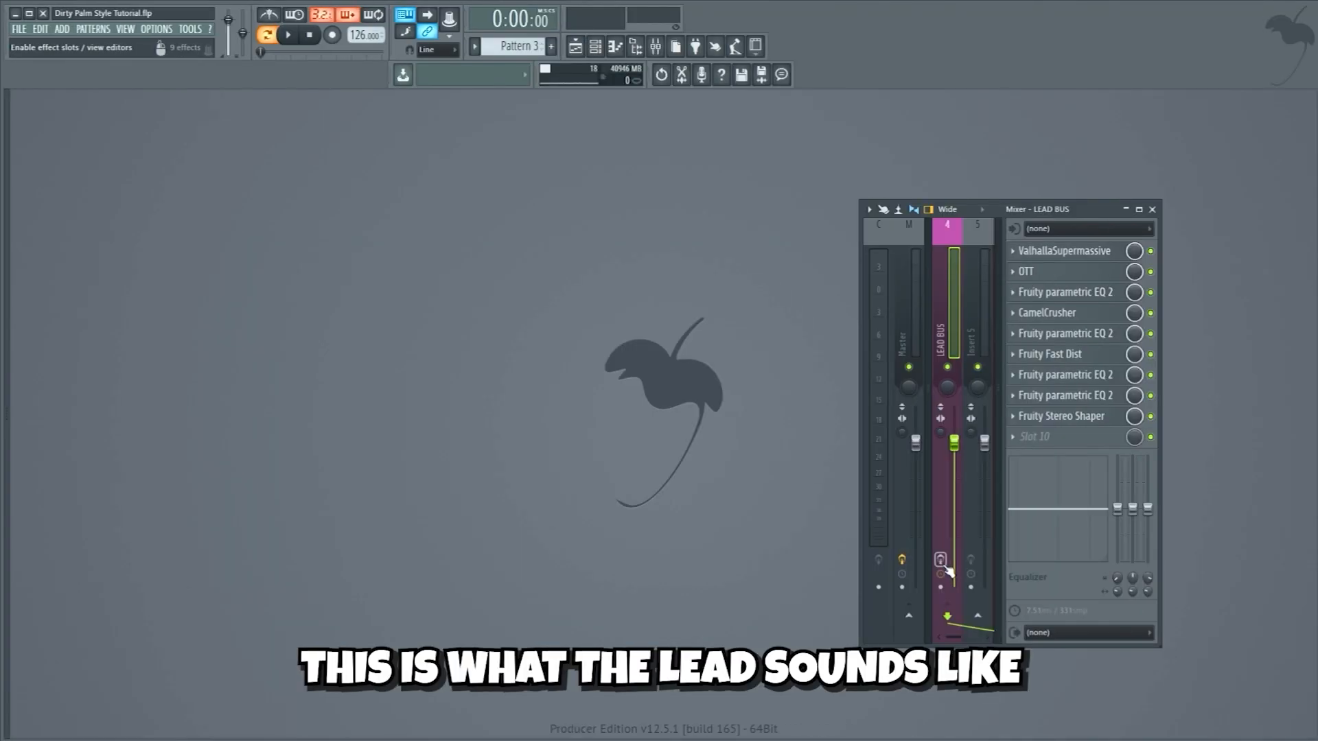
Play the lead to check its mixing effects, the ValhallaSupermassive mix level automation and the Serum volume automation.
key("space")
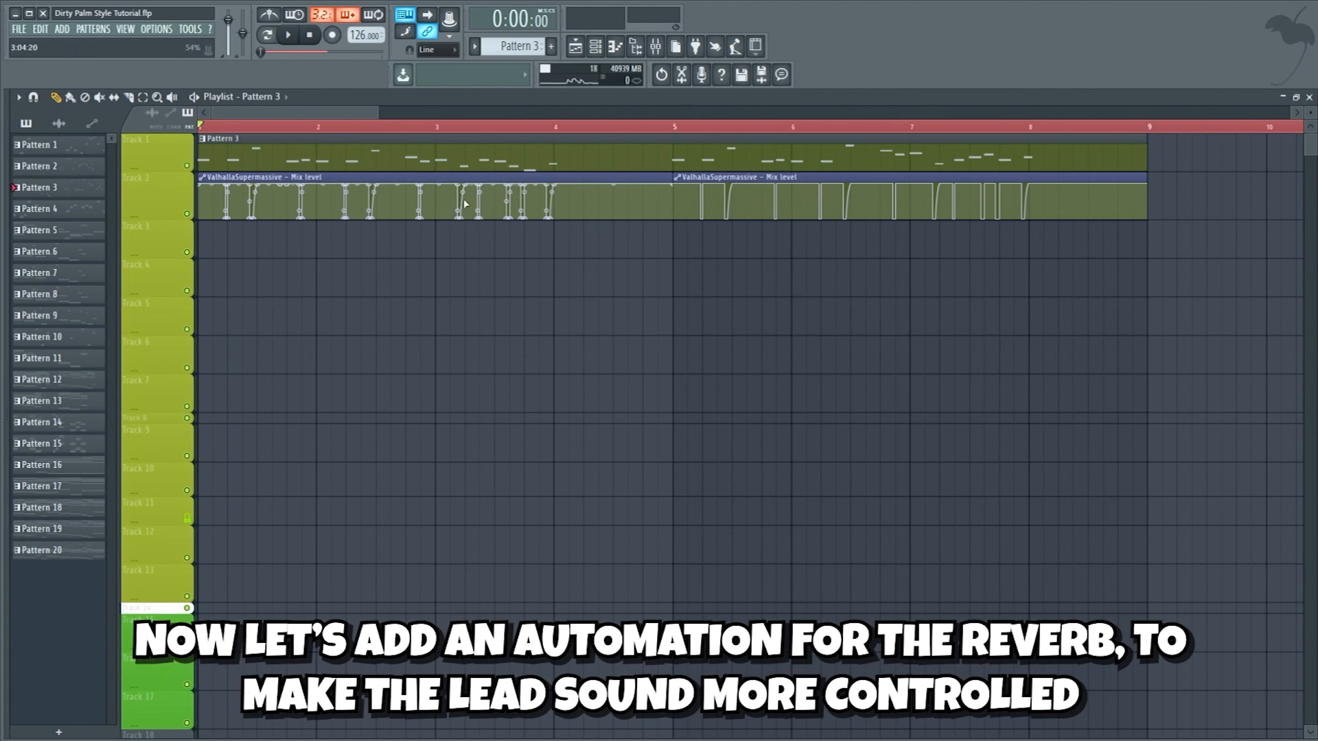
key("space")
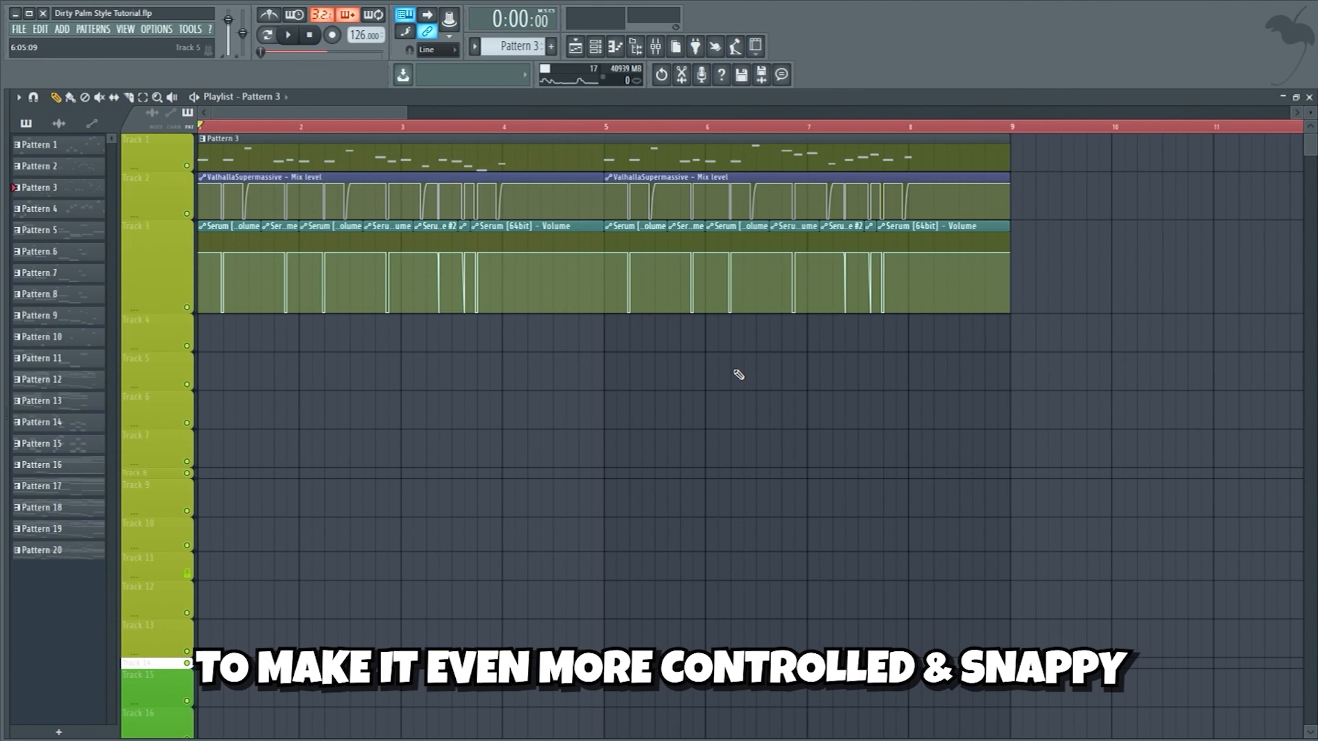
key("space")
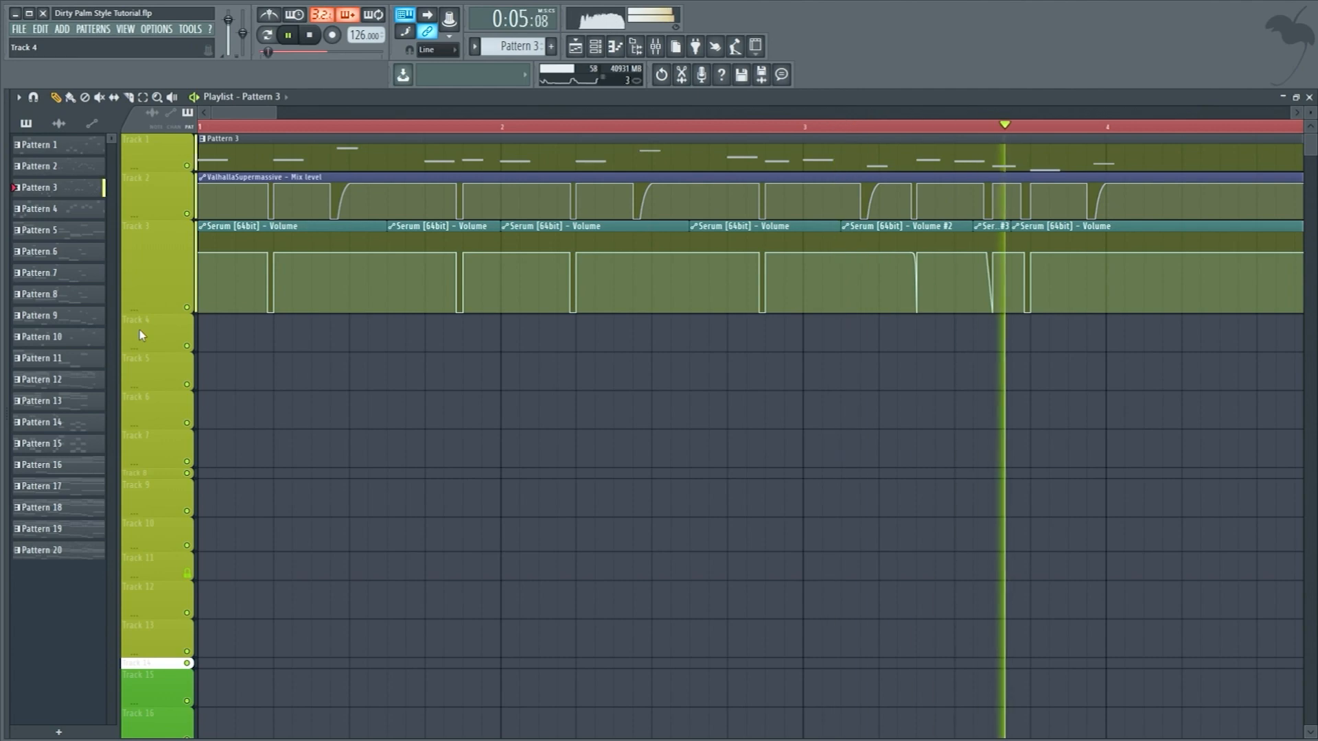
Compare the lead with the Track 3 volume automation muted and unmuted, and play it with the Serum channel pitch automation.
left_click(190, 309)
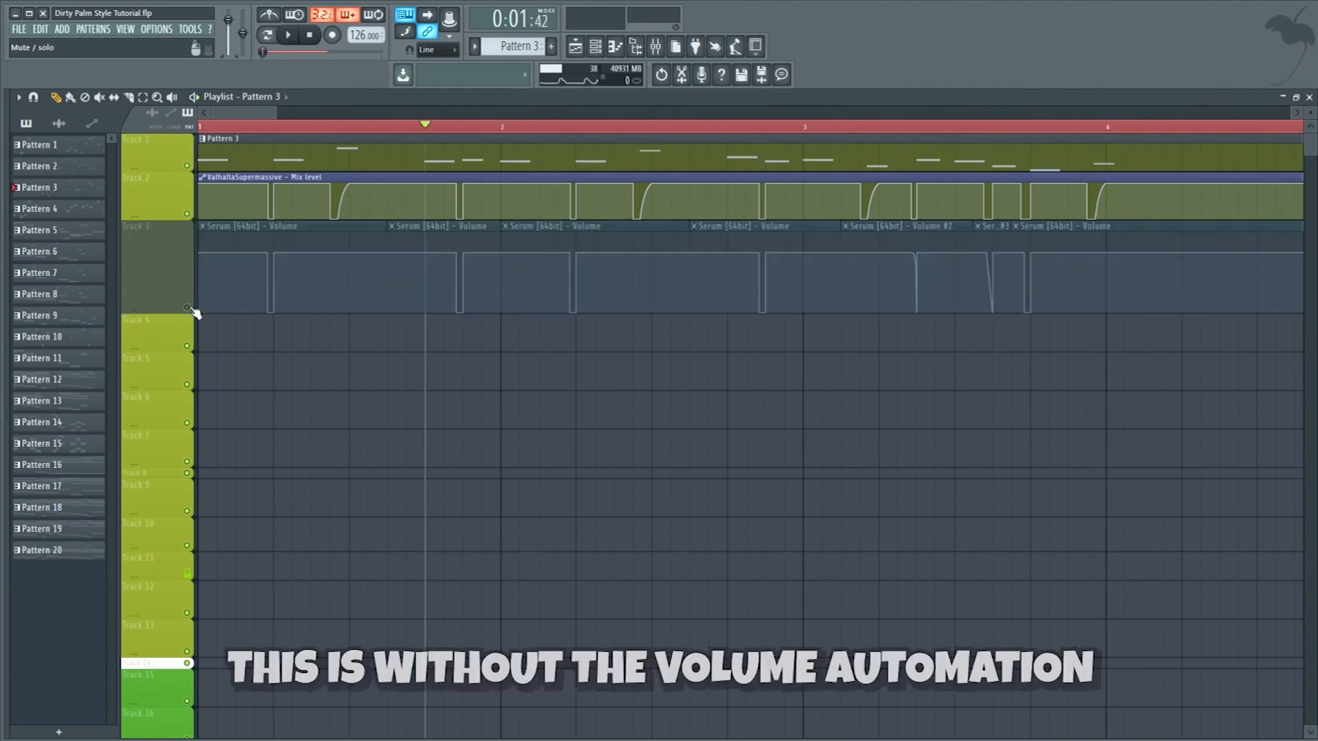
key("space")
left_click(189, 308)
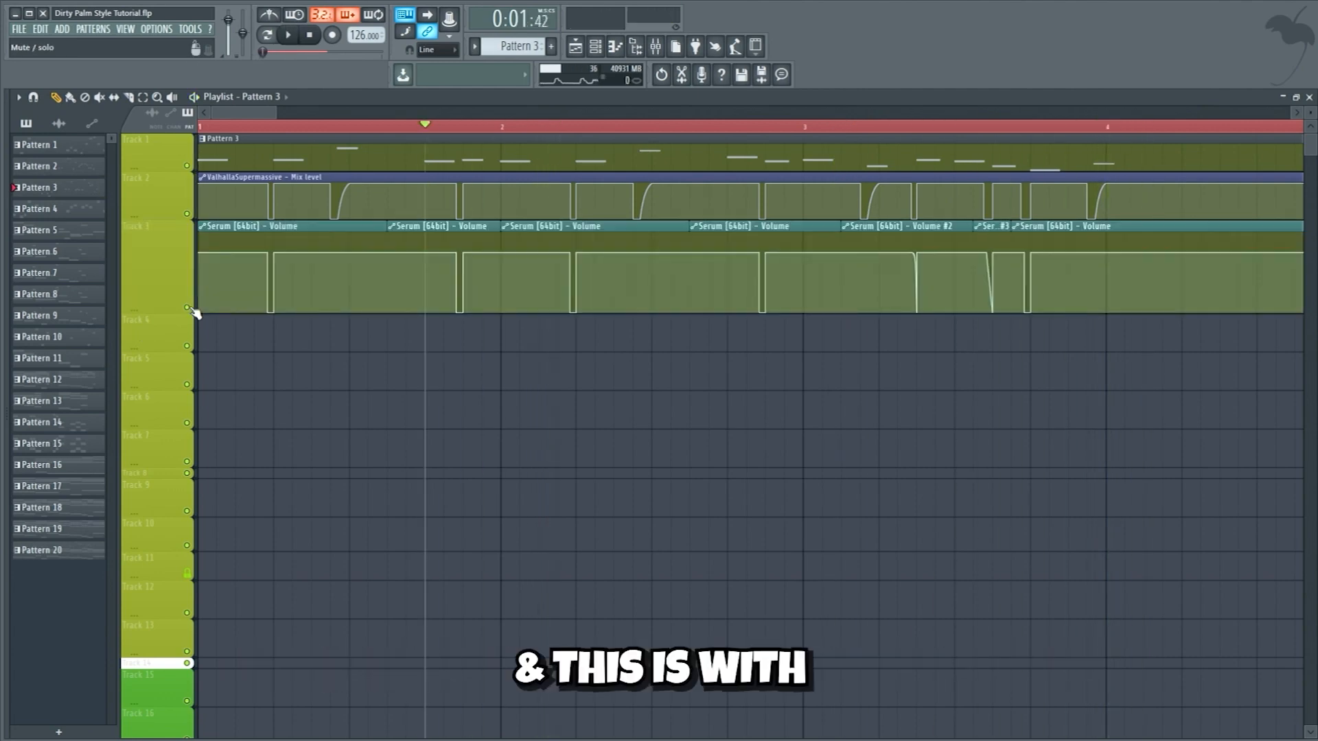
key("space")
key("space")
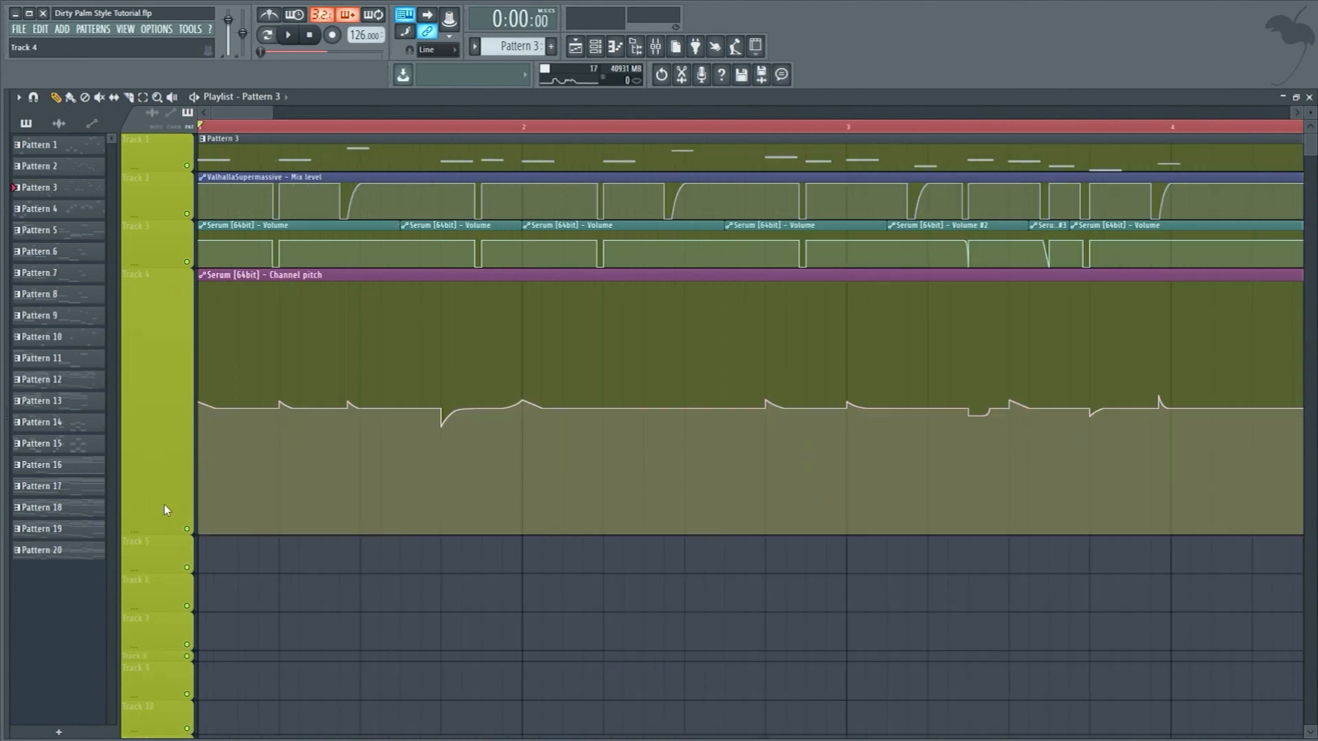
key("space")
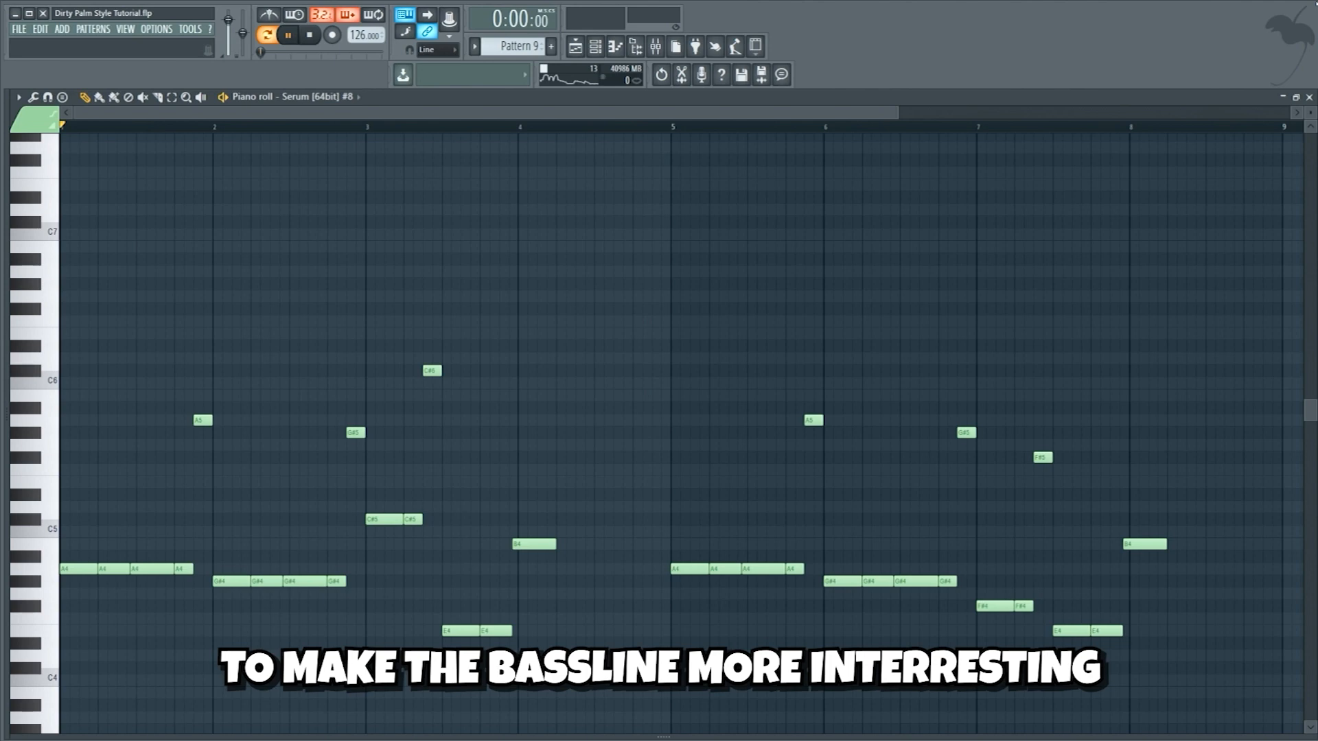
Play the Pattern 9 bassline to check its notes, its stacked layers and the BASS BUS volume automation.
key("space")
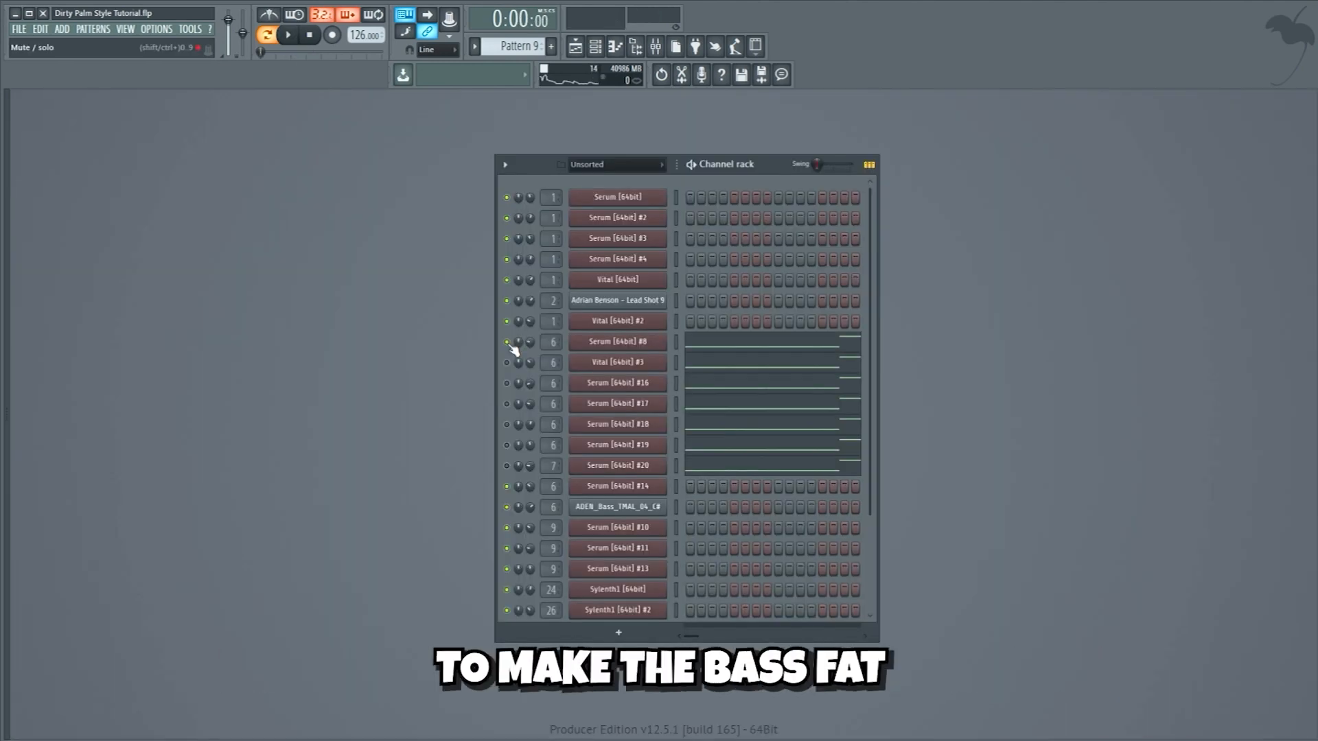
key("space")
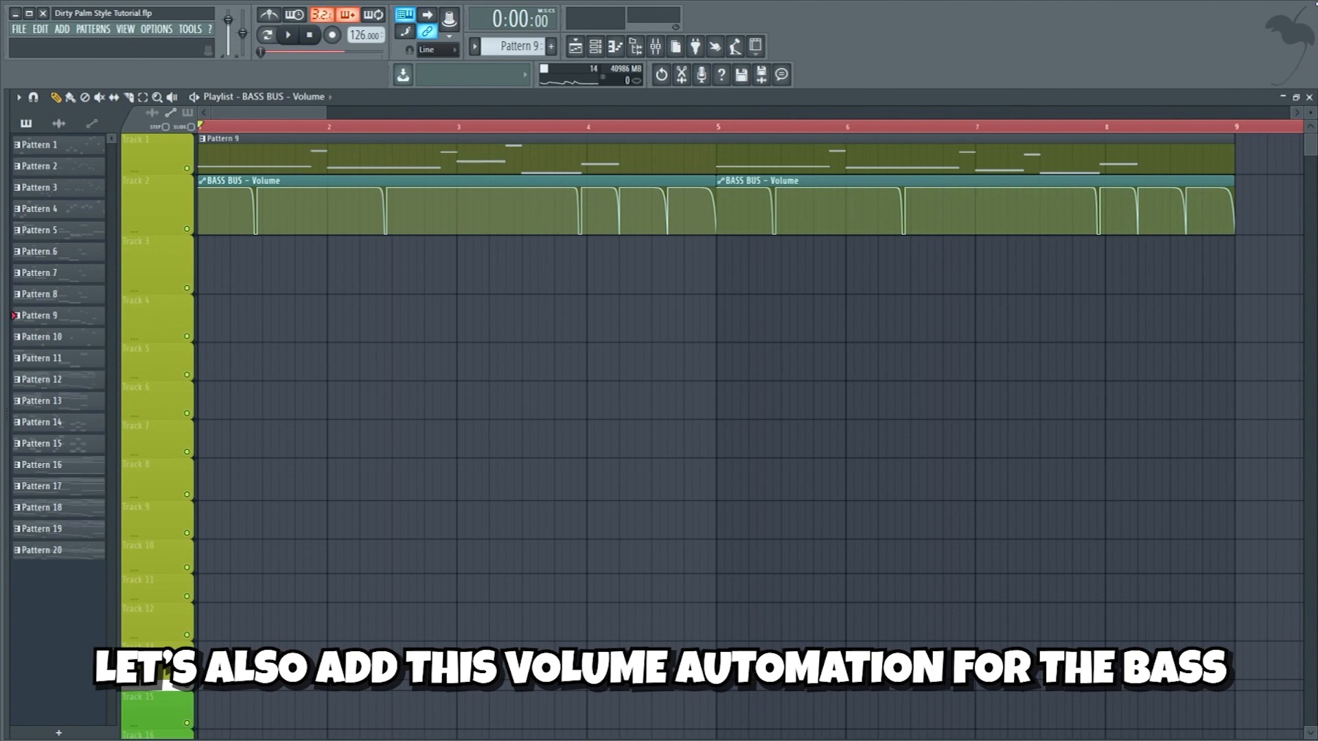
scroll(209, 364, "up", 3)
key("space")
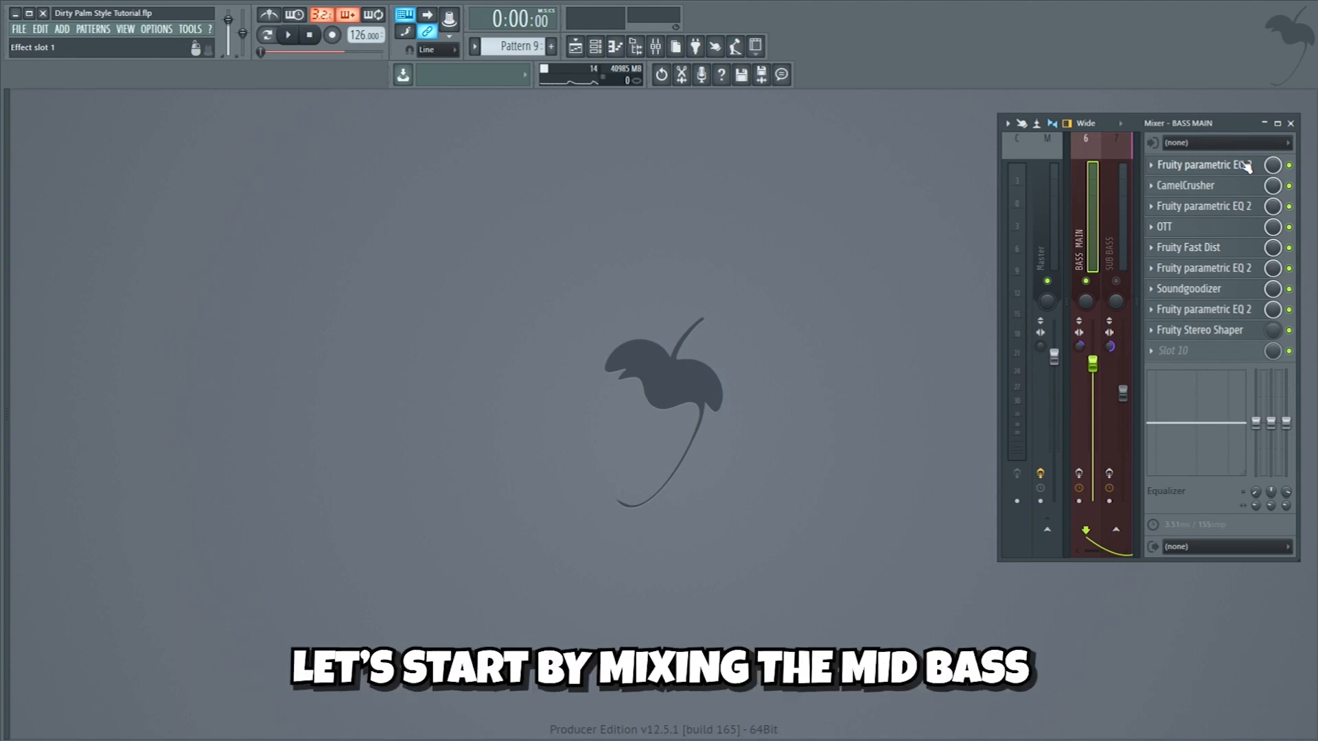
Inspect the BASS MAIN effects in chain order from the first parametric EQ through CamelCrusher, OTT, Fruity Fast Dist and Soundgoodizer to the last EQ.
left_click(1246, 167)
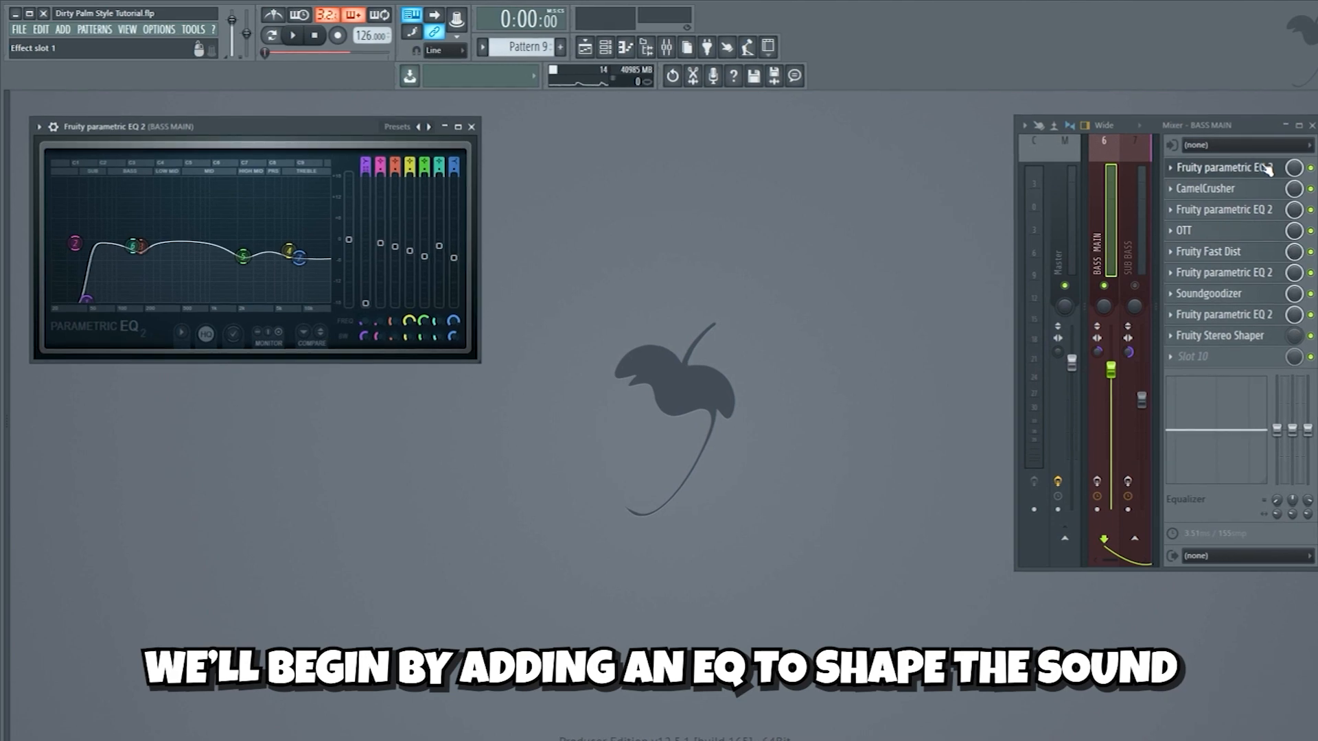
left_click(1267, 189)
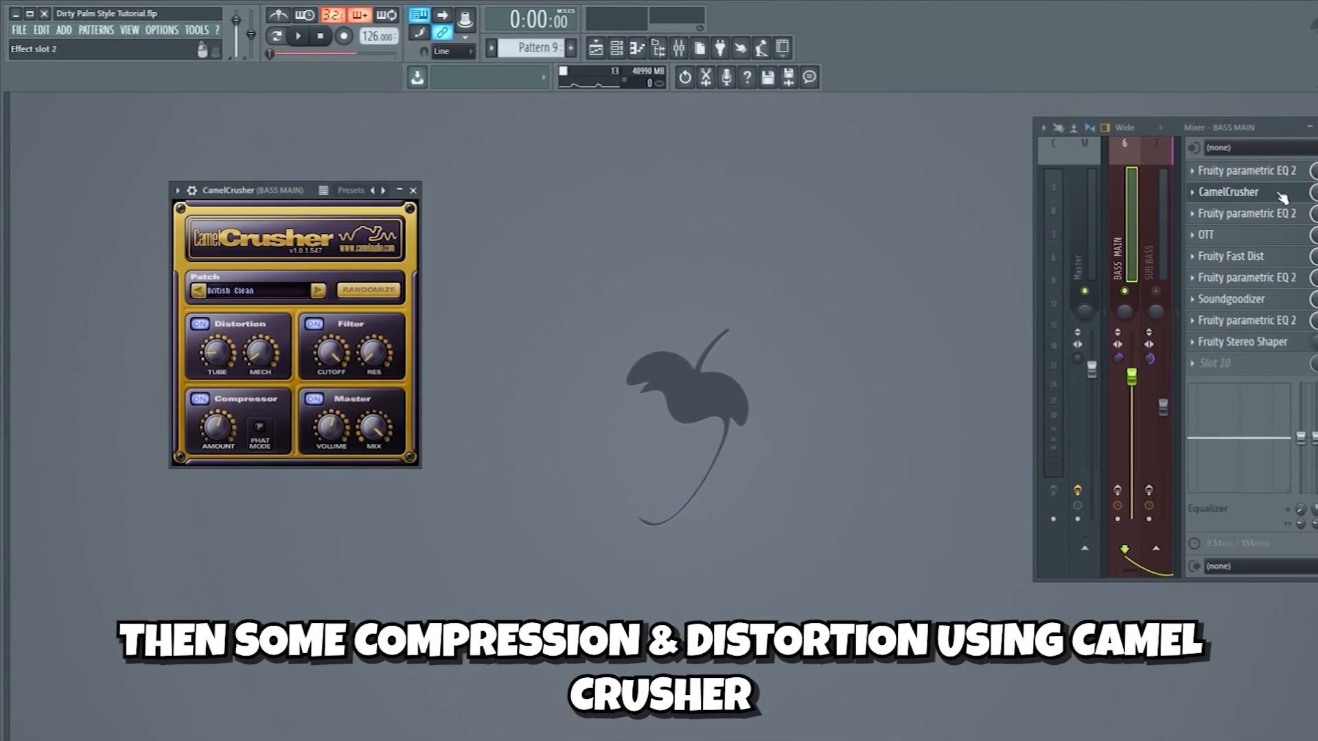
left_click(1270, 213)
left_click(1269, 237)
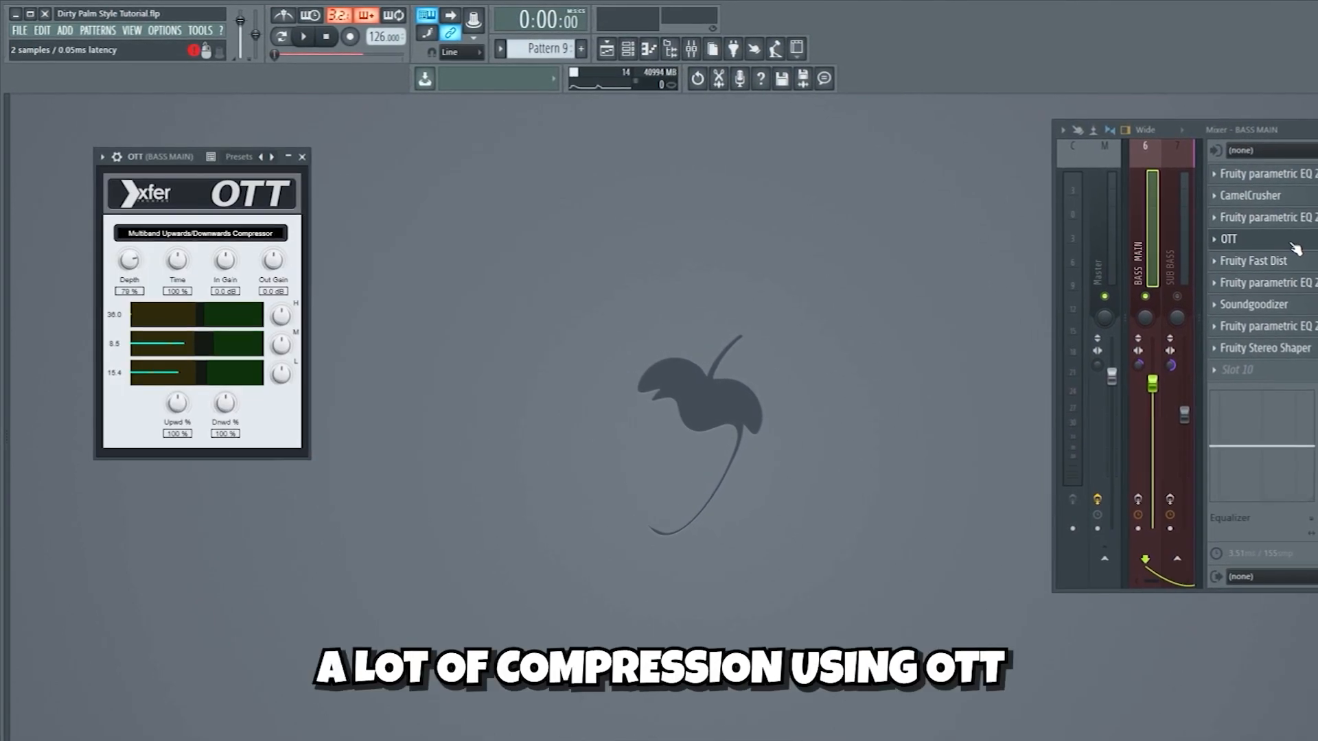
left_click(1284, 261)
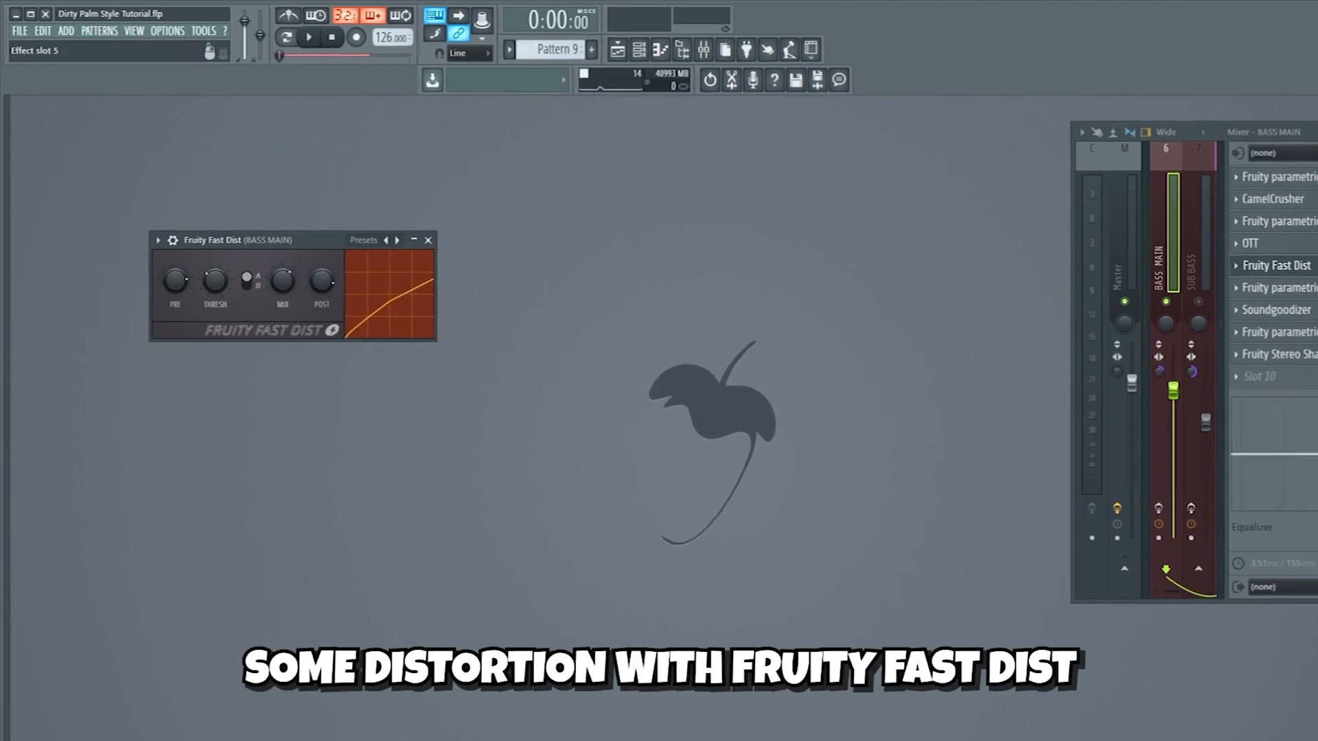
left_click(1279, 288)
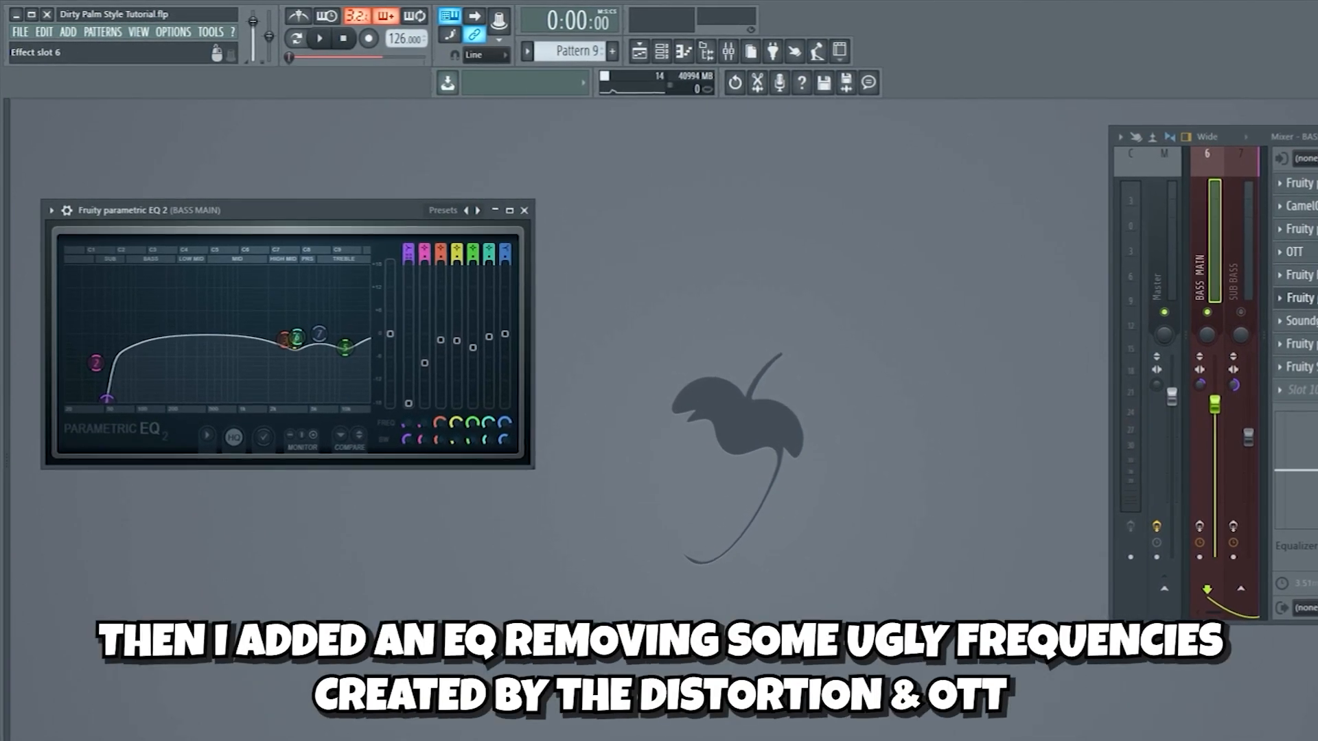
left_click(1299, 321)
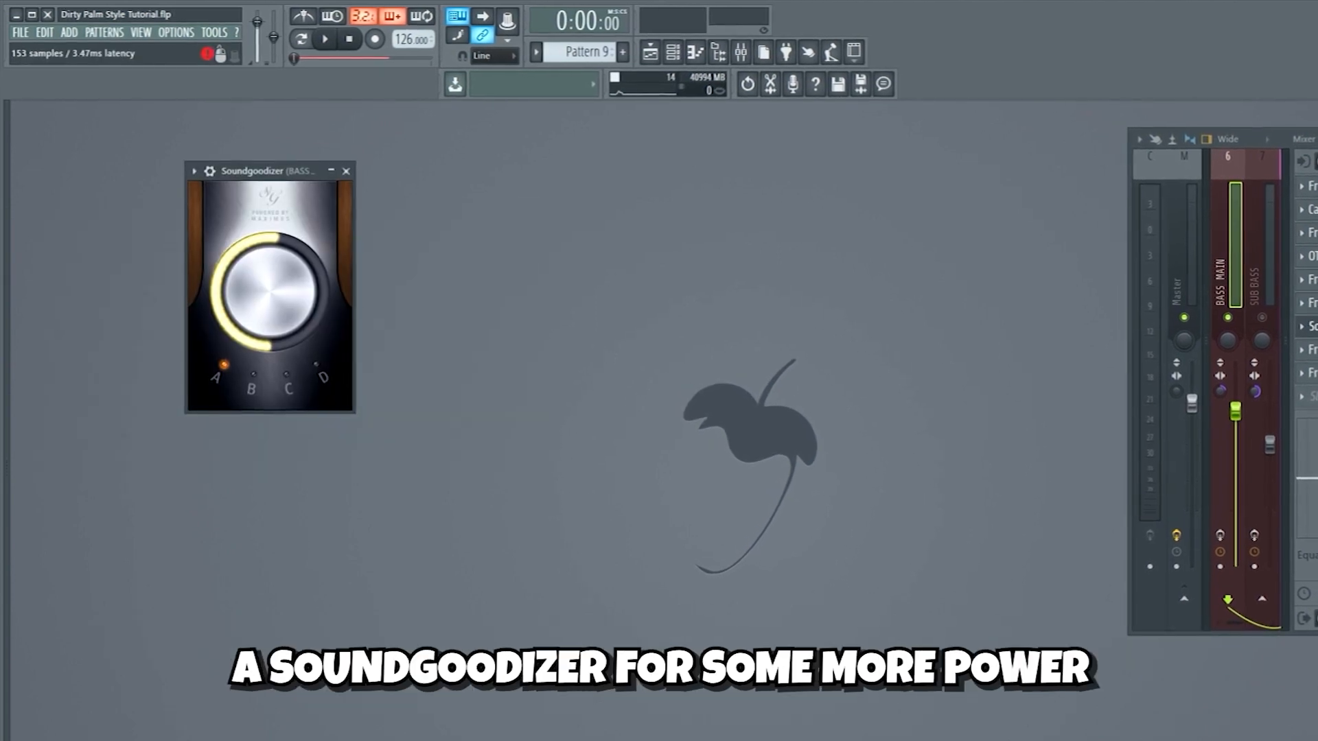
left_click(1310, 349)
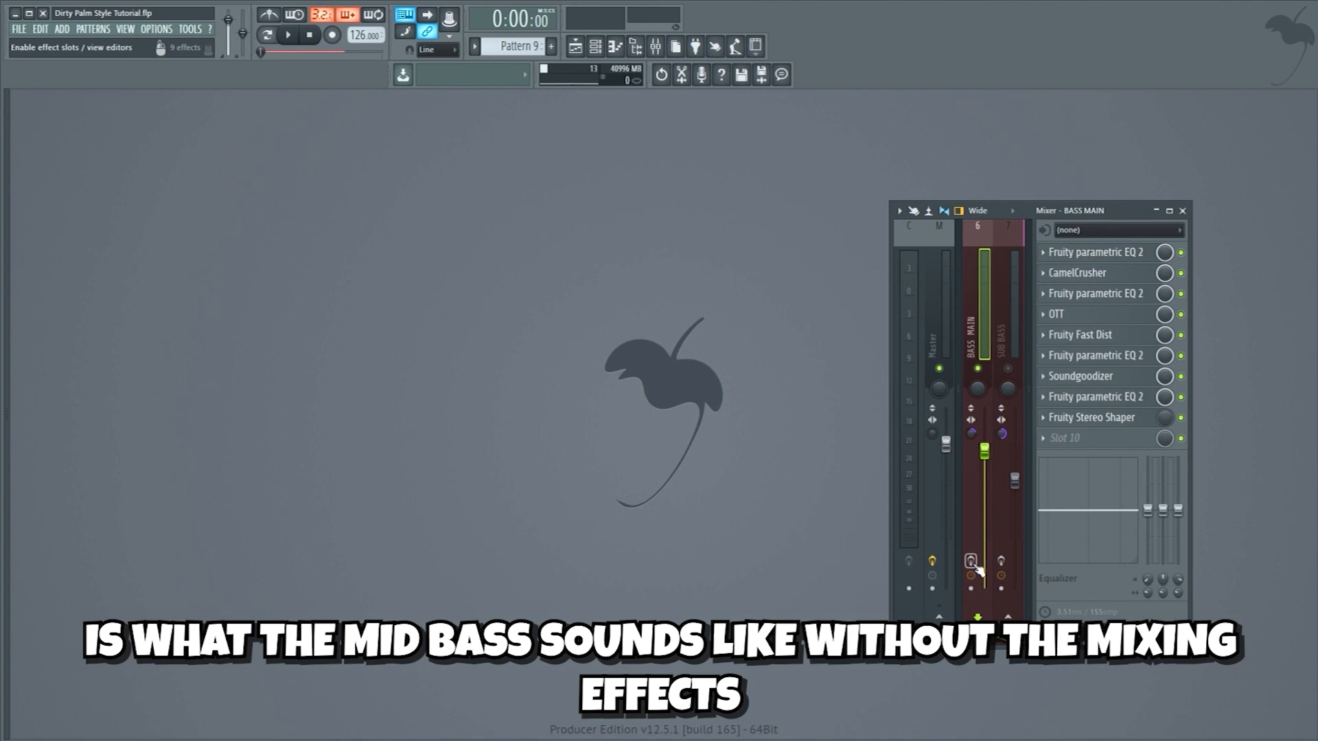
Compare the mid bass without and with the BASS MAIN effects, and play the SUB BASS track.
key("space")
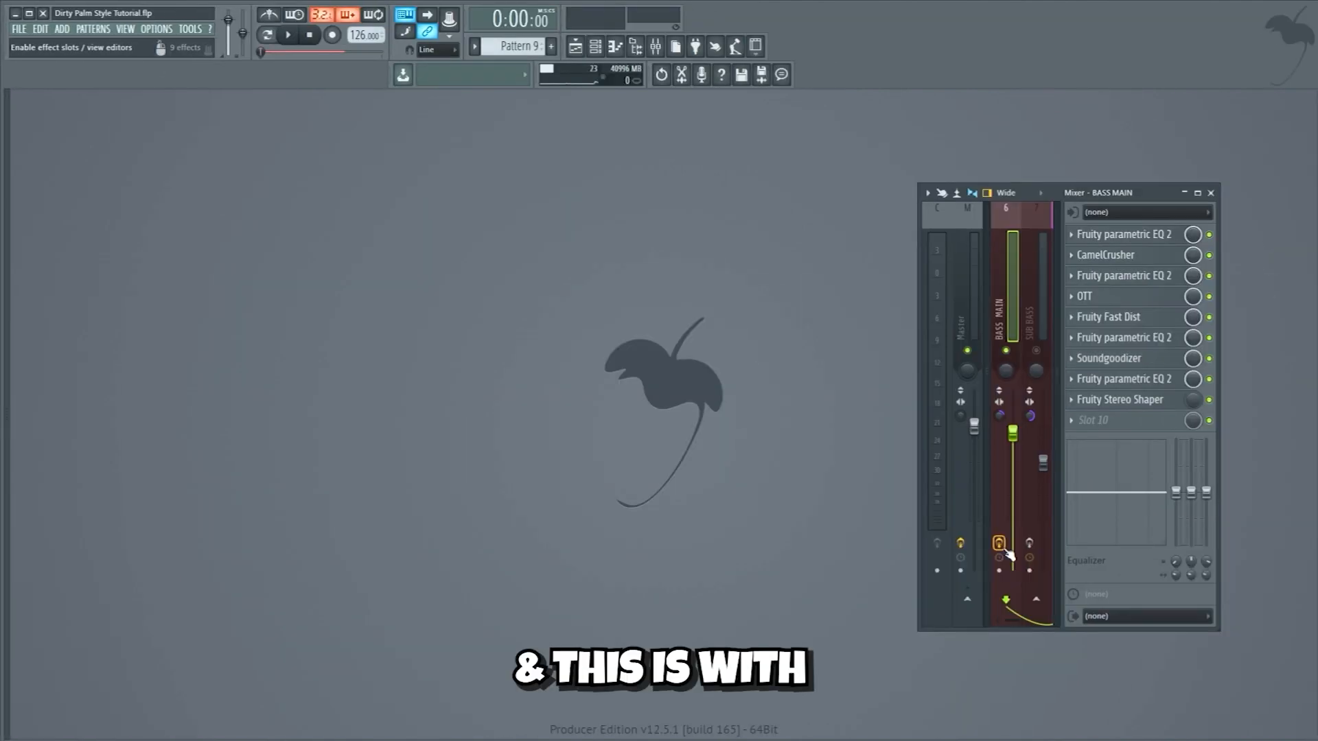
key("space")
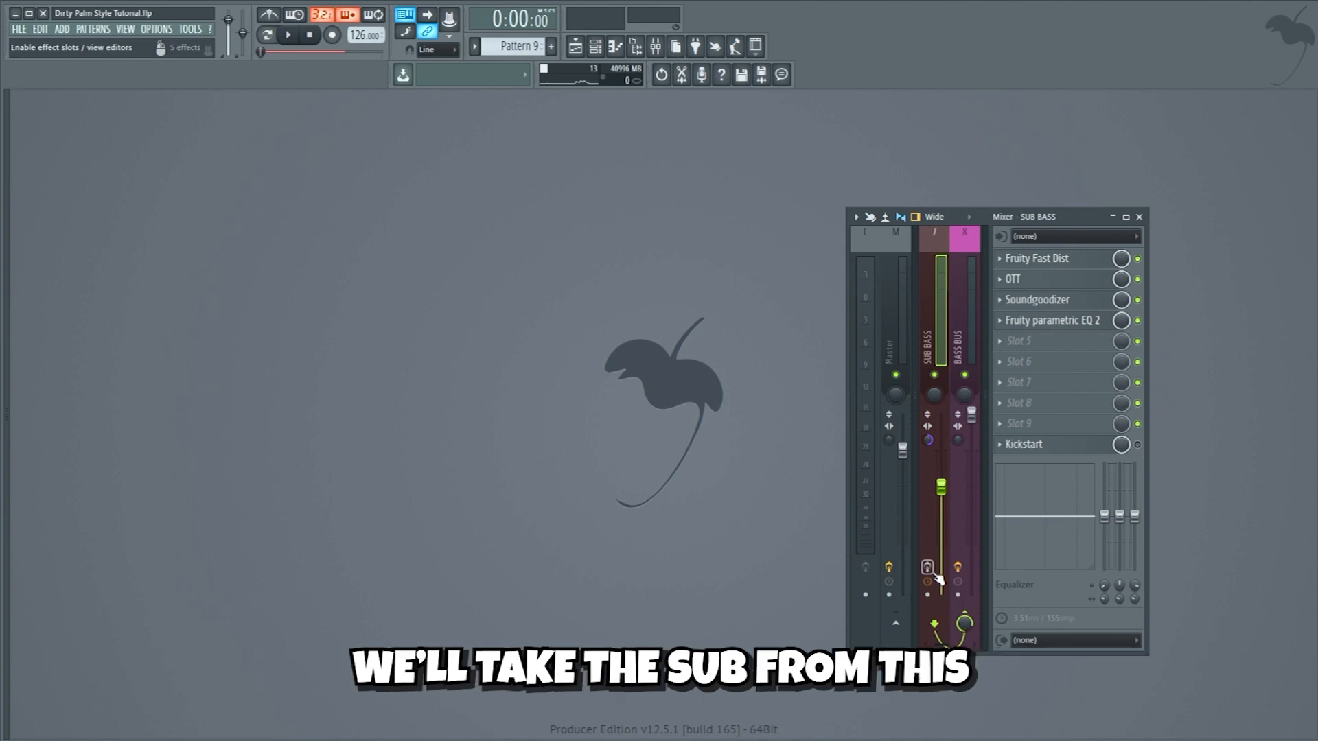
key("space")
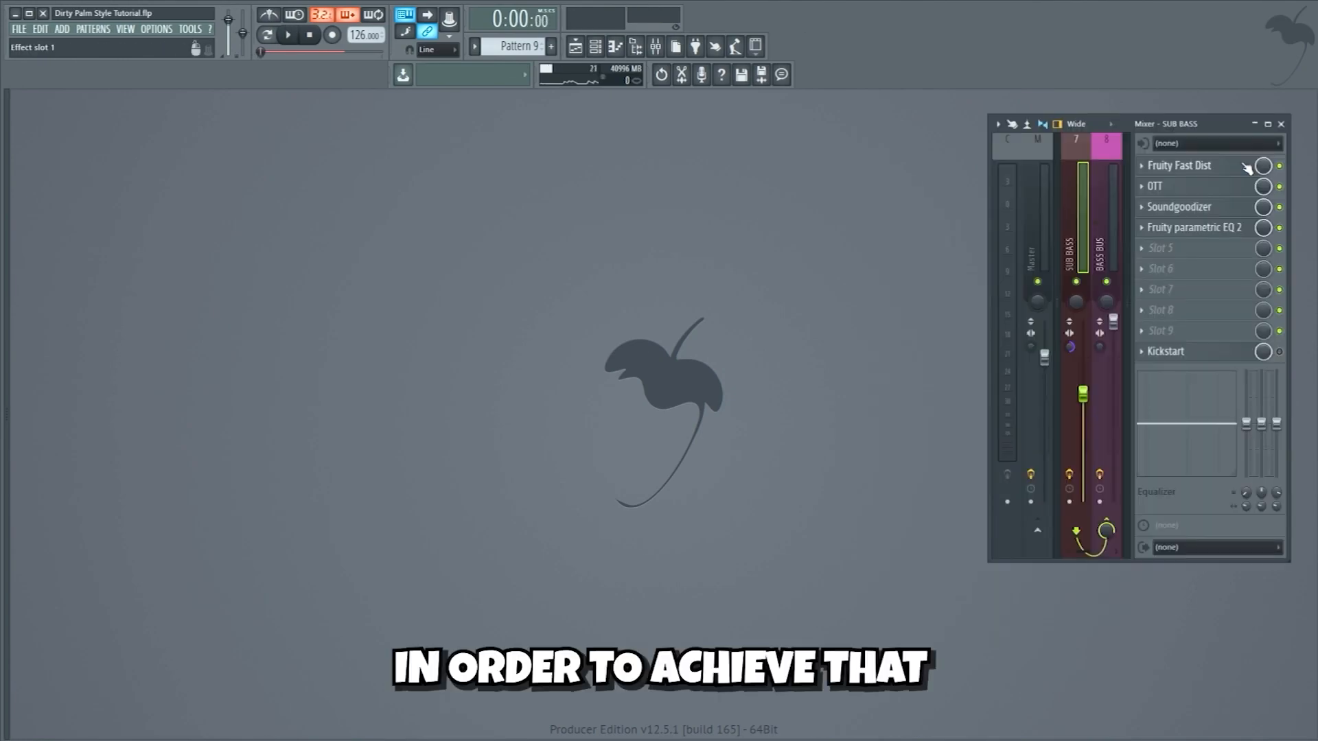
Inspect the SUB BASS effects from Fruity Fast Dist to the parametric EQ, and play the bassline with the Vital channel pitch automation.
left_click(1248, 168)
left_click(1239, 192)
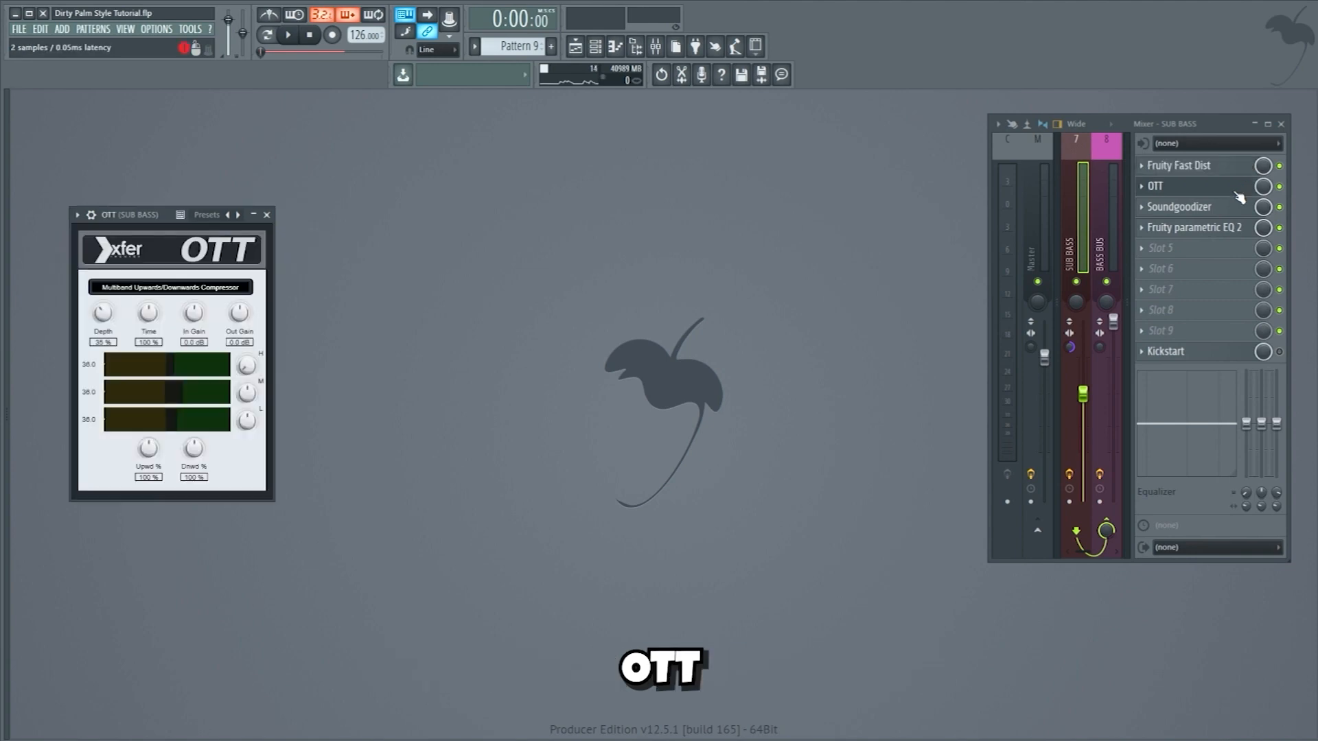
left_click(1240, 207)
left_click(1232, 230)
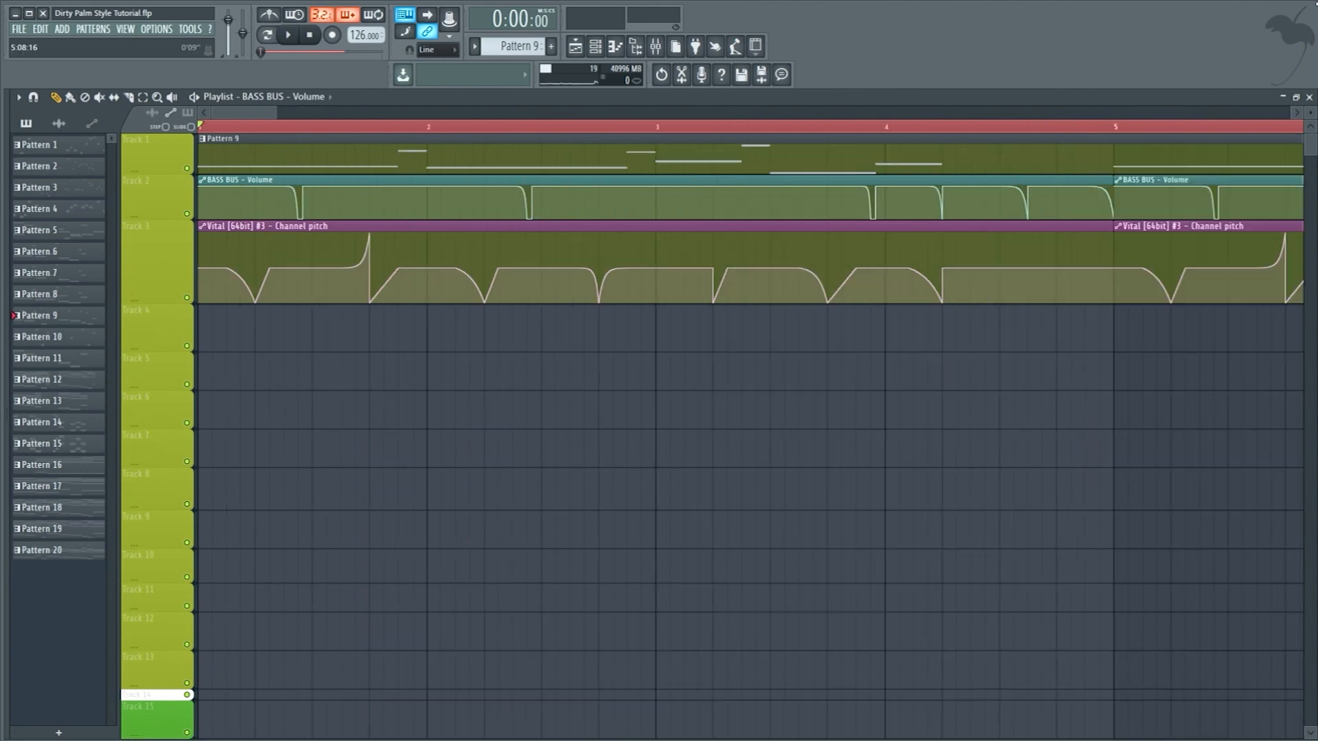
key("space")
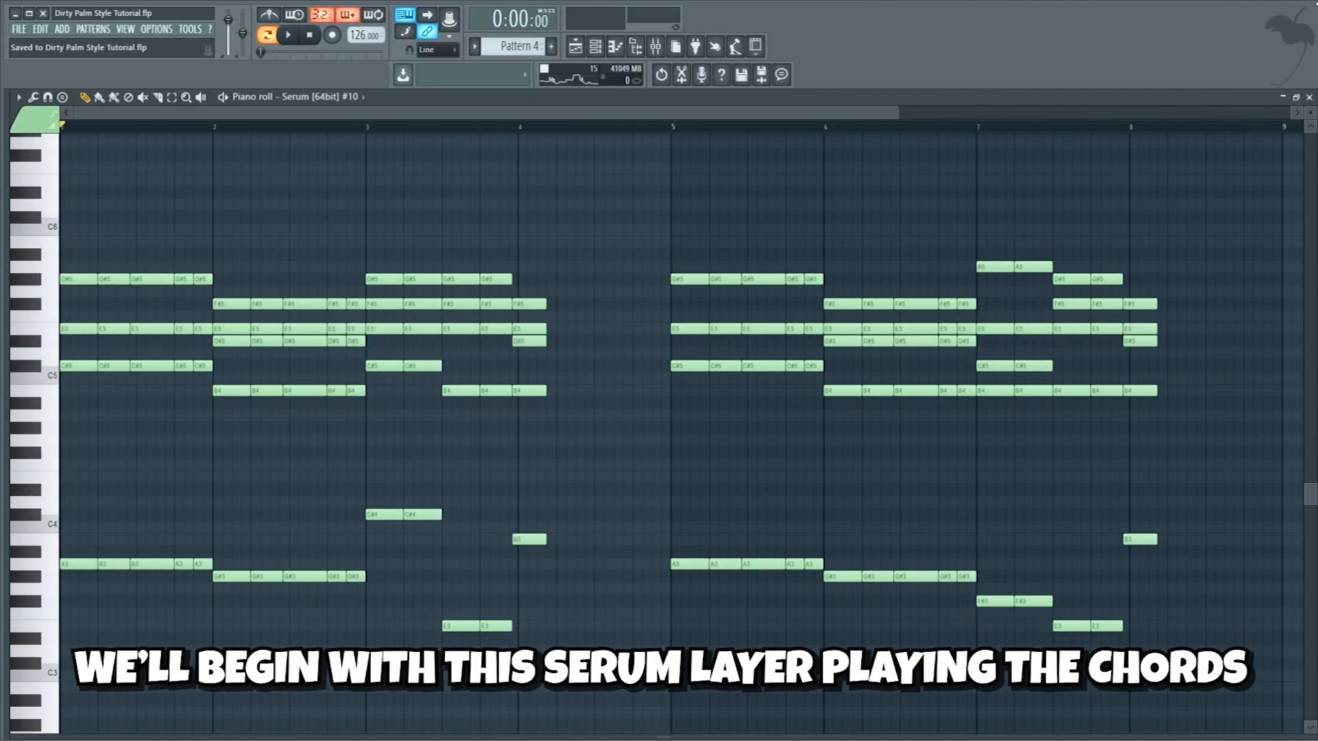
Play the Pattern 4 chords on the Serum #10 layer alone, then with the additional Serum chord layers.
key("space")
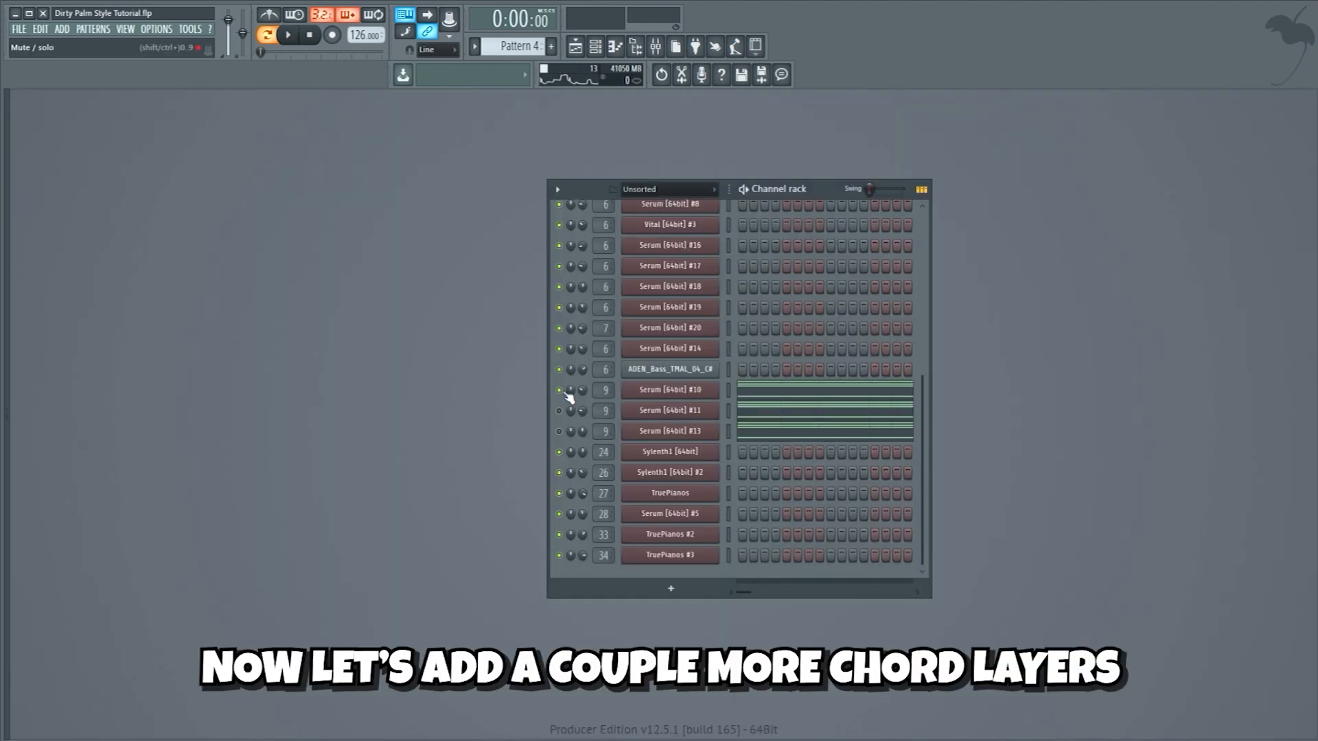
key("space")
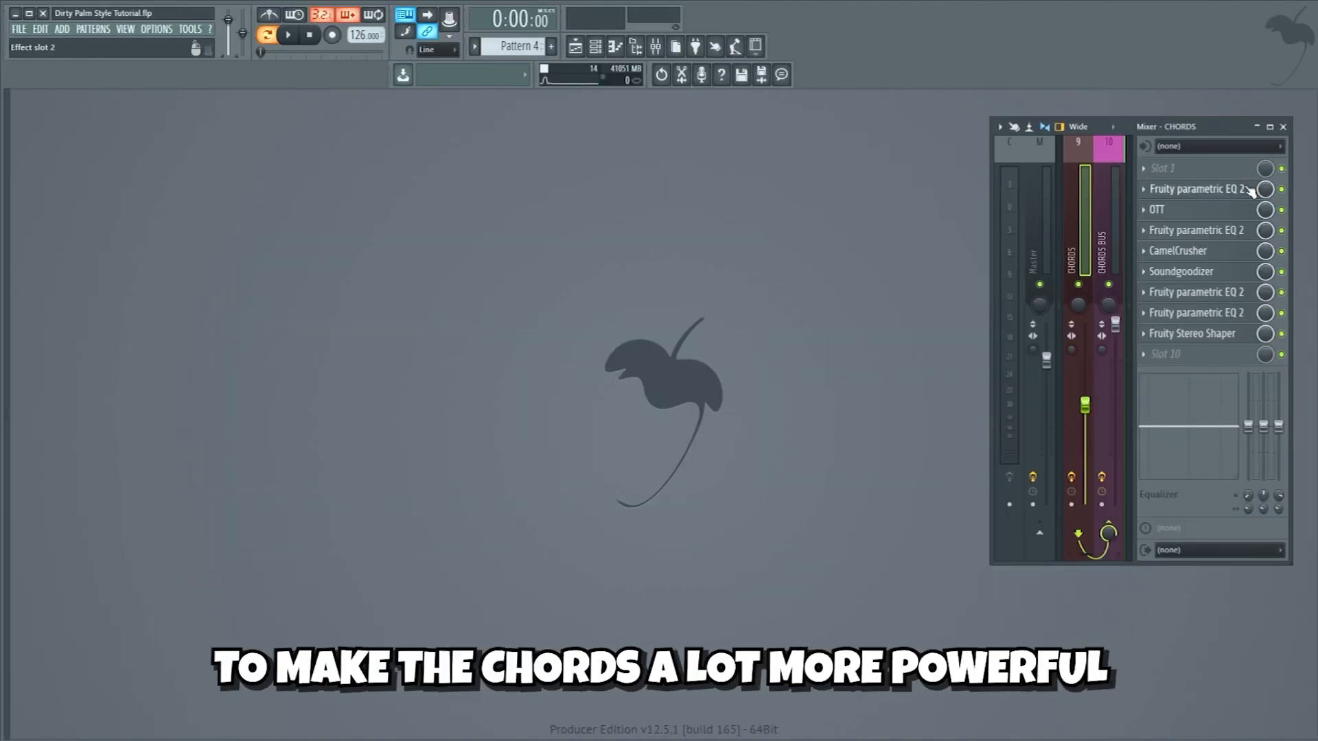
Inspect the CHORDS effects in chain order from the first parametric EQ to Fruity Stereo Shaper, and play the chords without the effects.
left_click(1250, 191)
left_click(1239, 213)
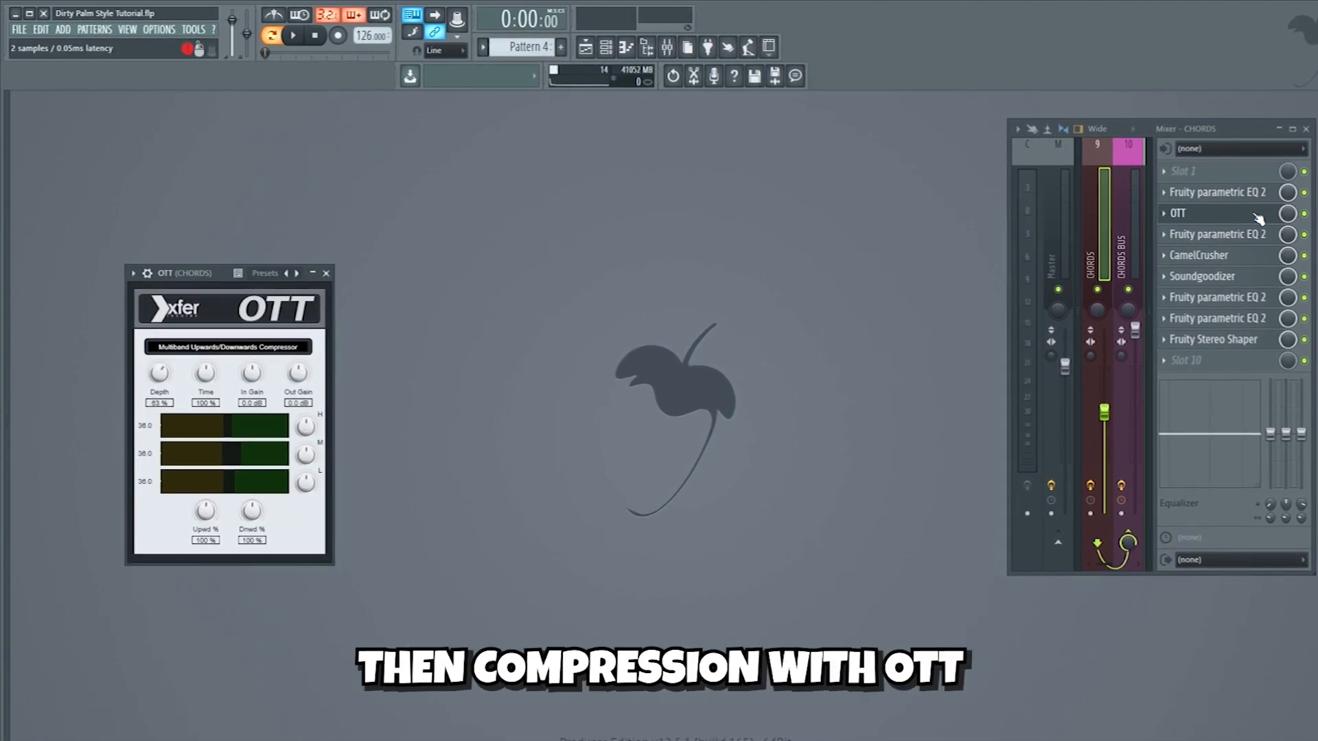
left_click(1259, 234)
left_click(1258, 256)
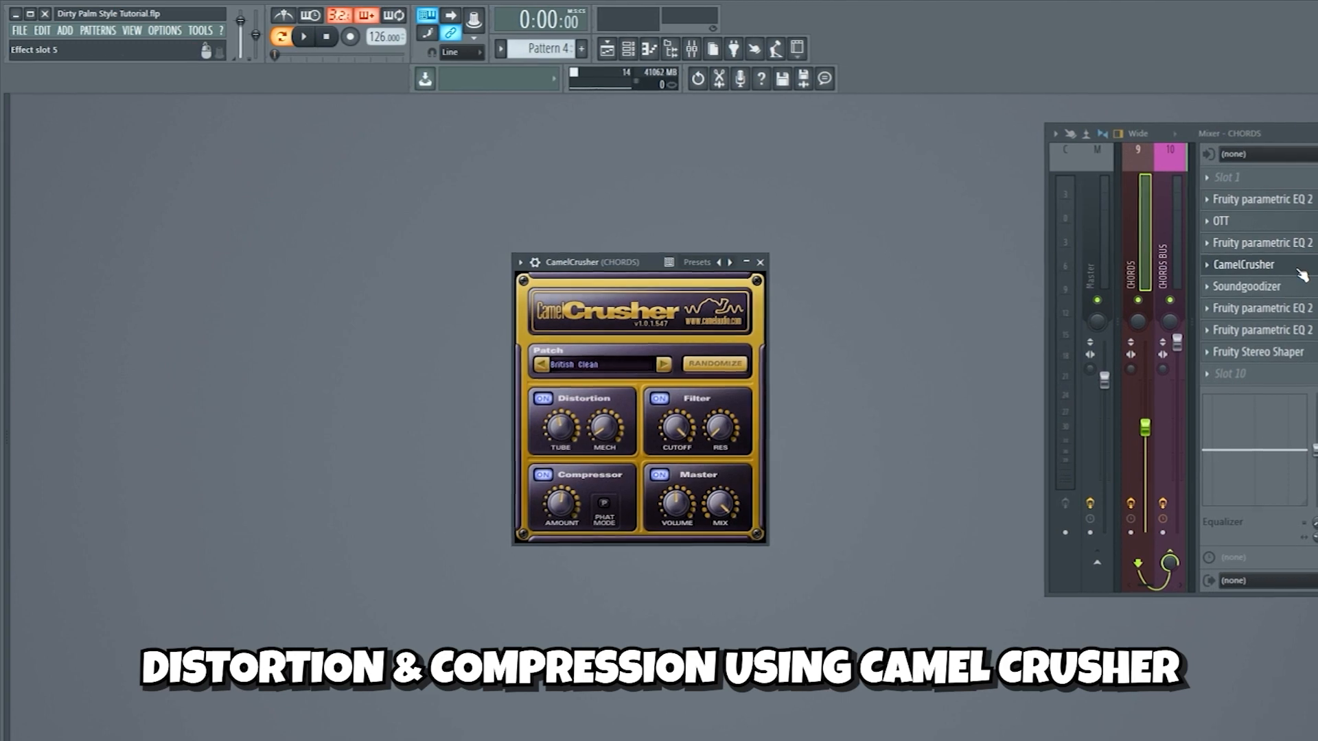
left_click(1246, 286)
left_click(1260, 308)
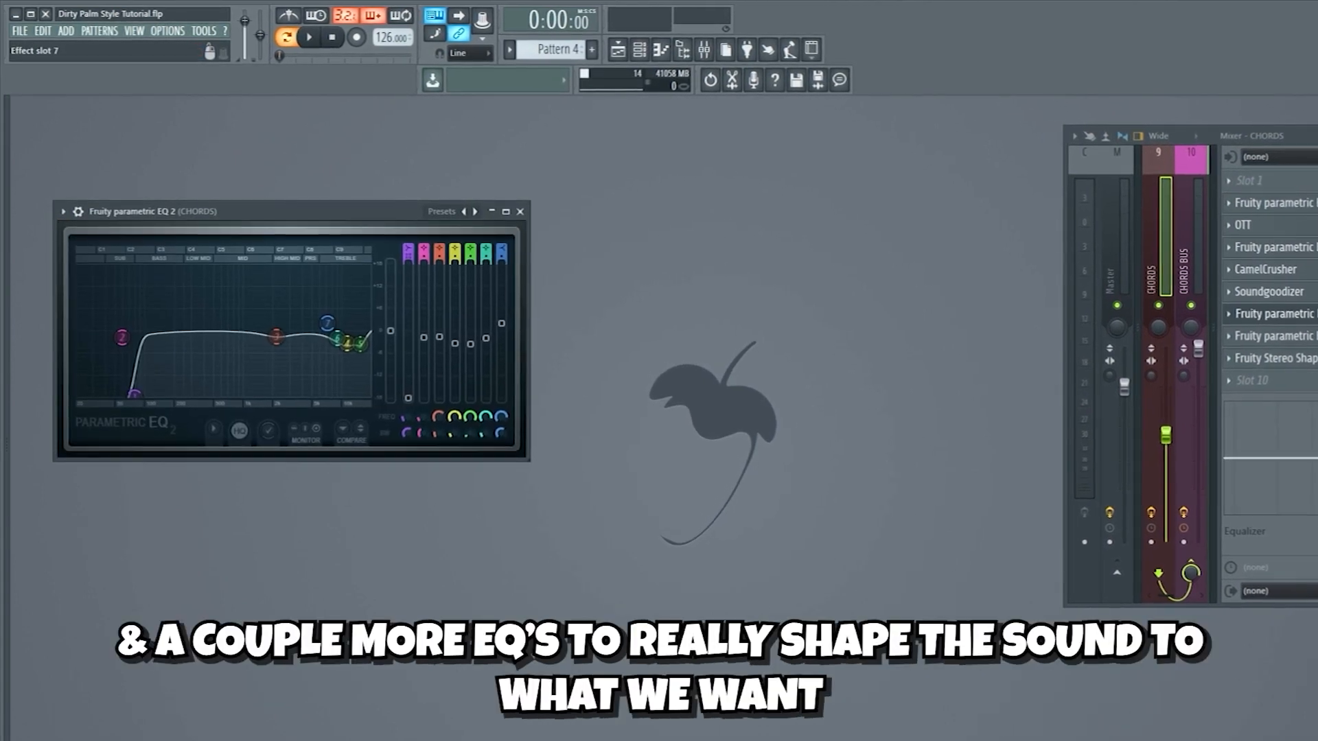
left_click(1274, 337)
left_click(1274, 359)
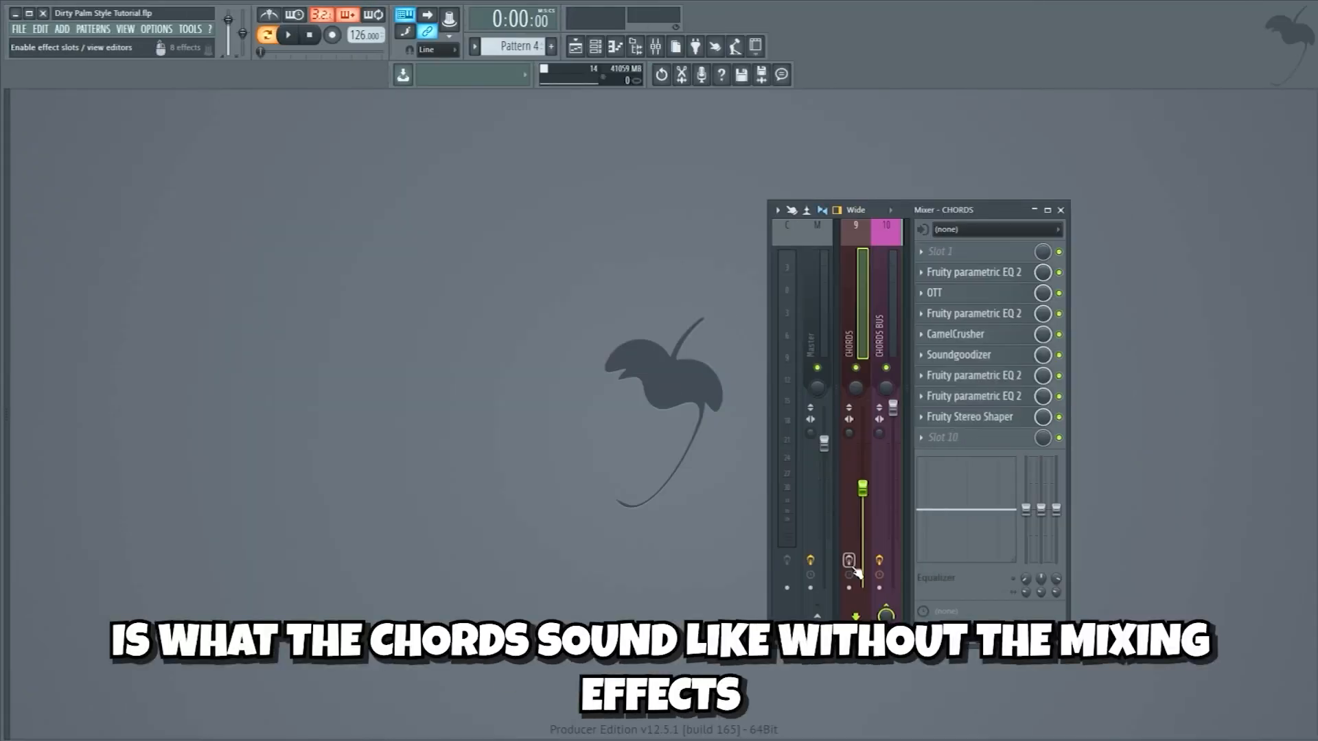
key("space")
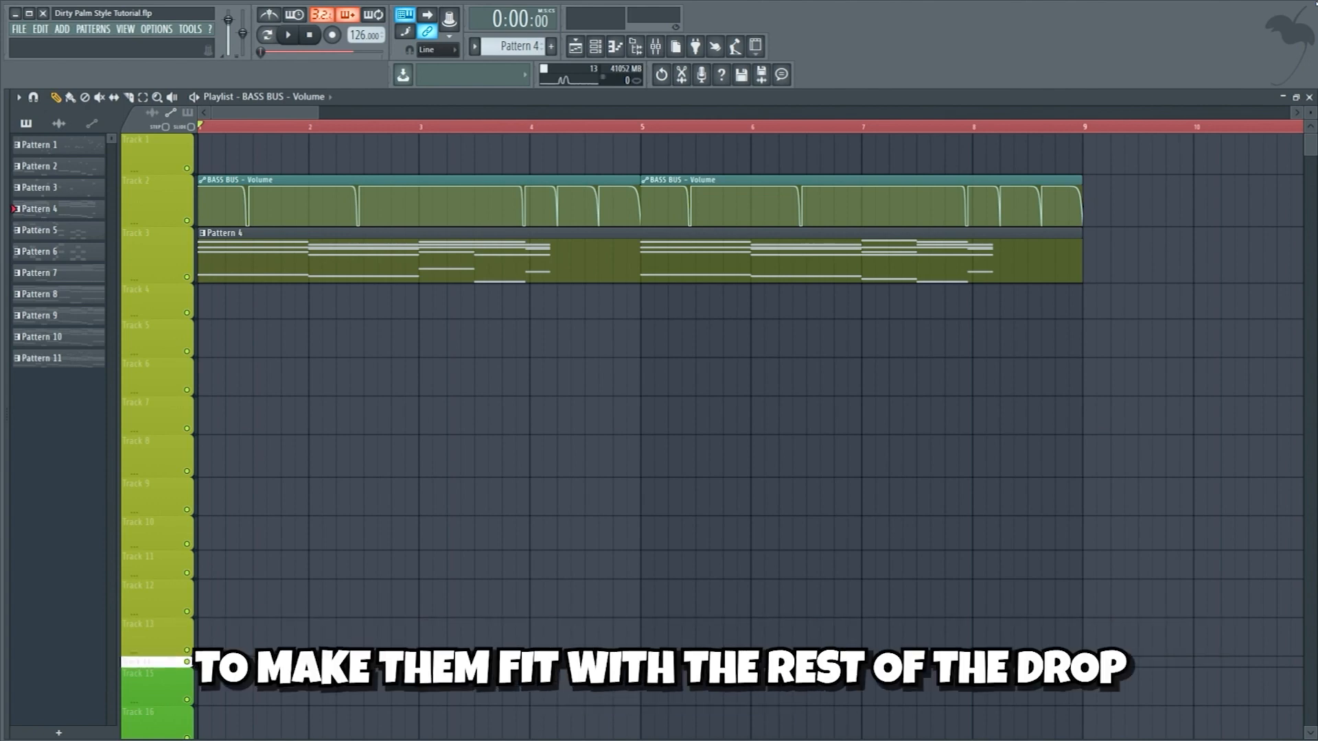
Play the Pattern 4 chords with the volume automation and with the bass, and check the Pattern 5 harmony chord notes on Sylenth1.
key("space")
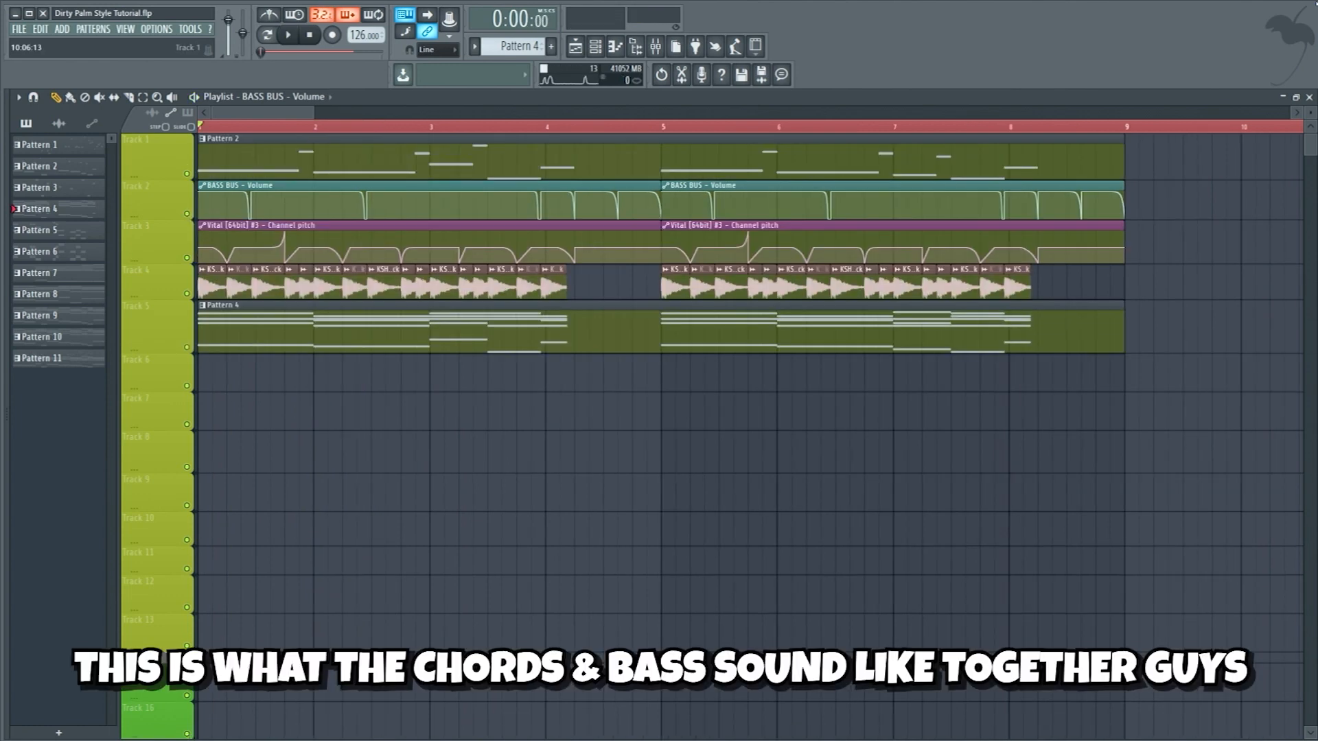
key("space")
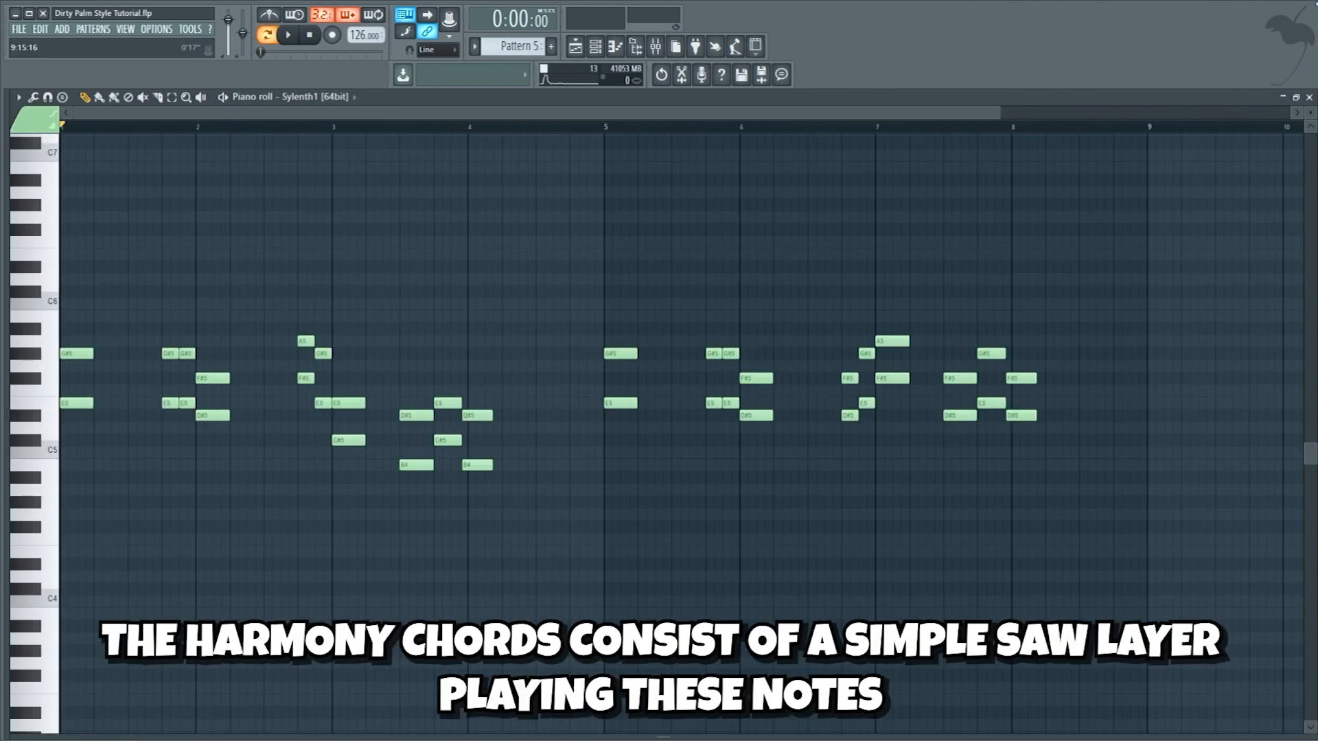
key("space")
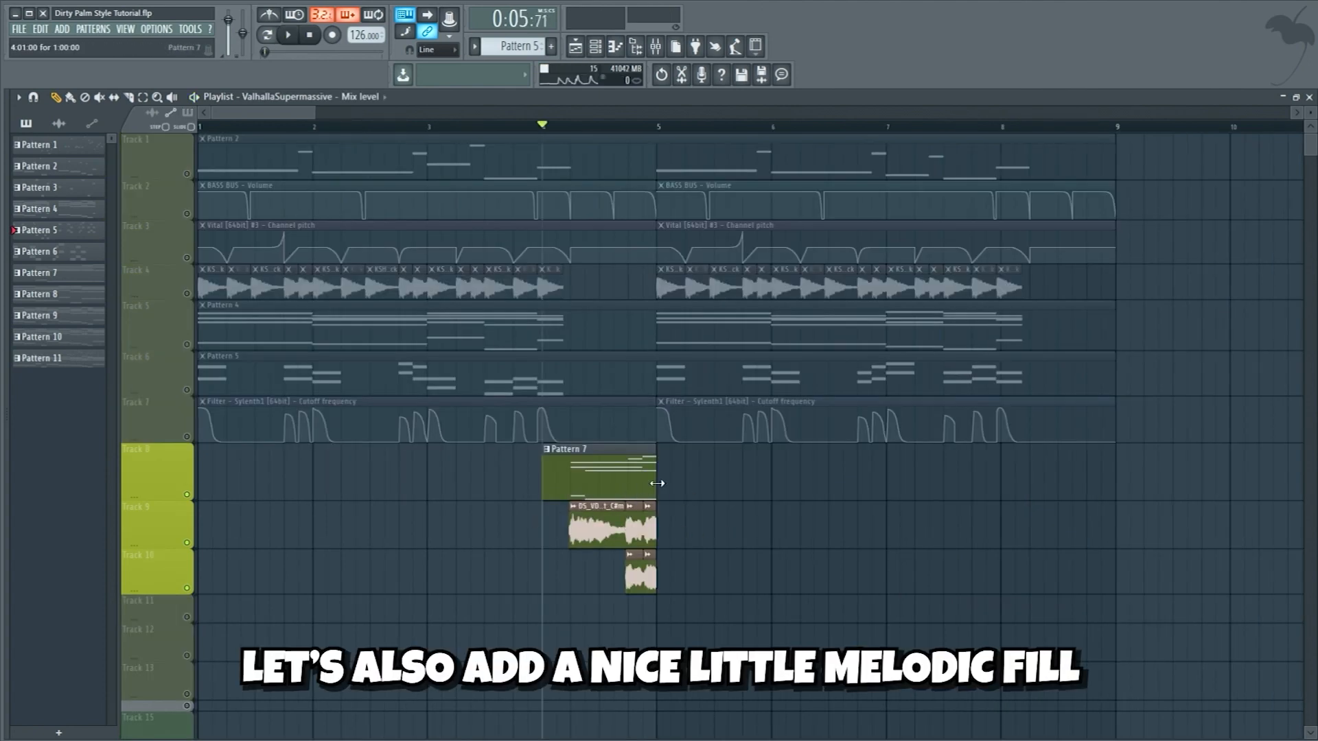
Audition the melodic fill by soloing Pattern 7 on Track 8 and the vocal phrase on Track 9, then play Tracks 8 to 10 together.
left_click(189, 494)
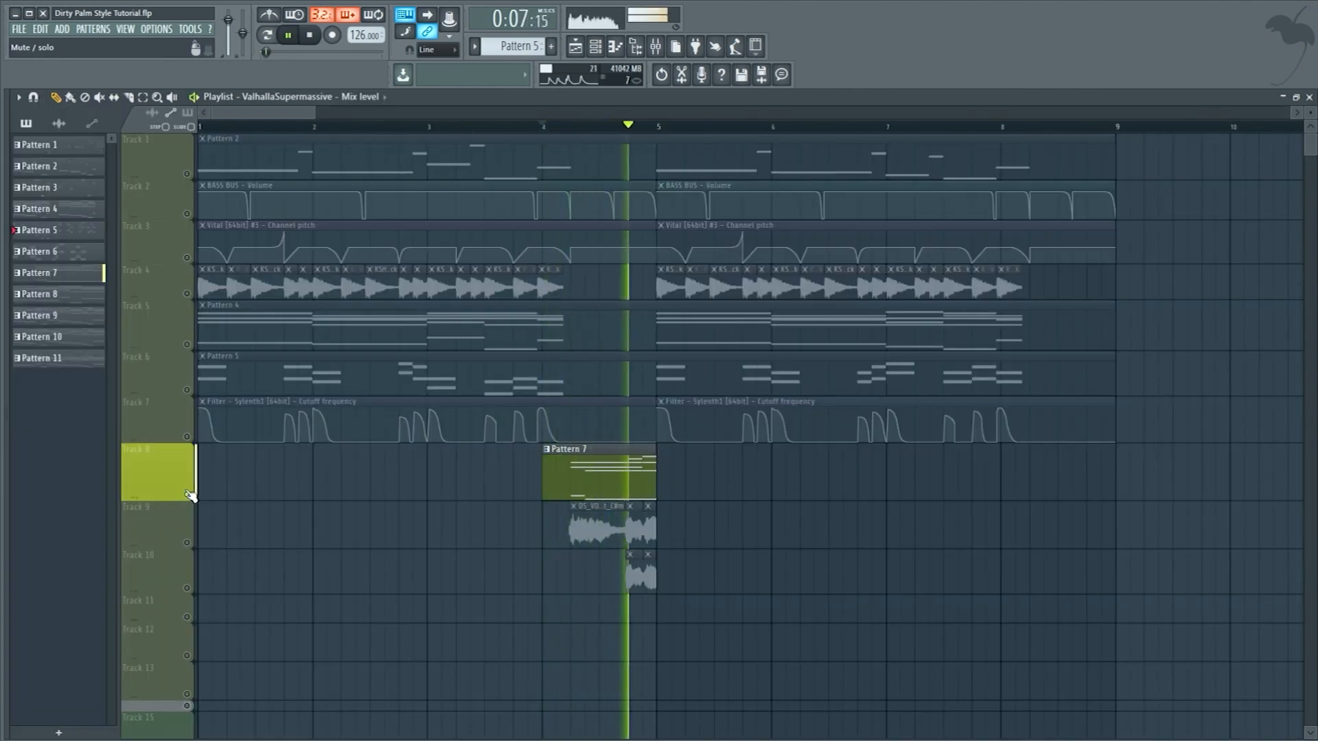
left_click(189, 546)
key("space")
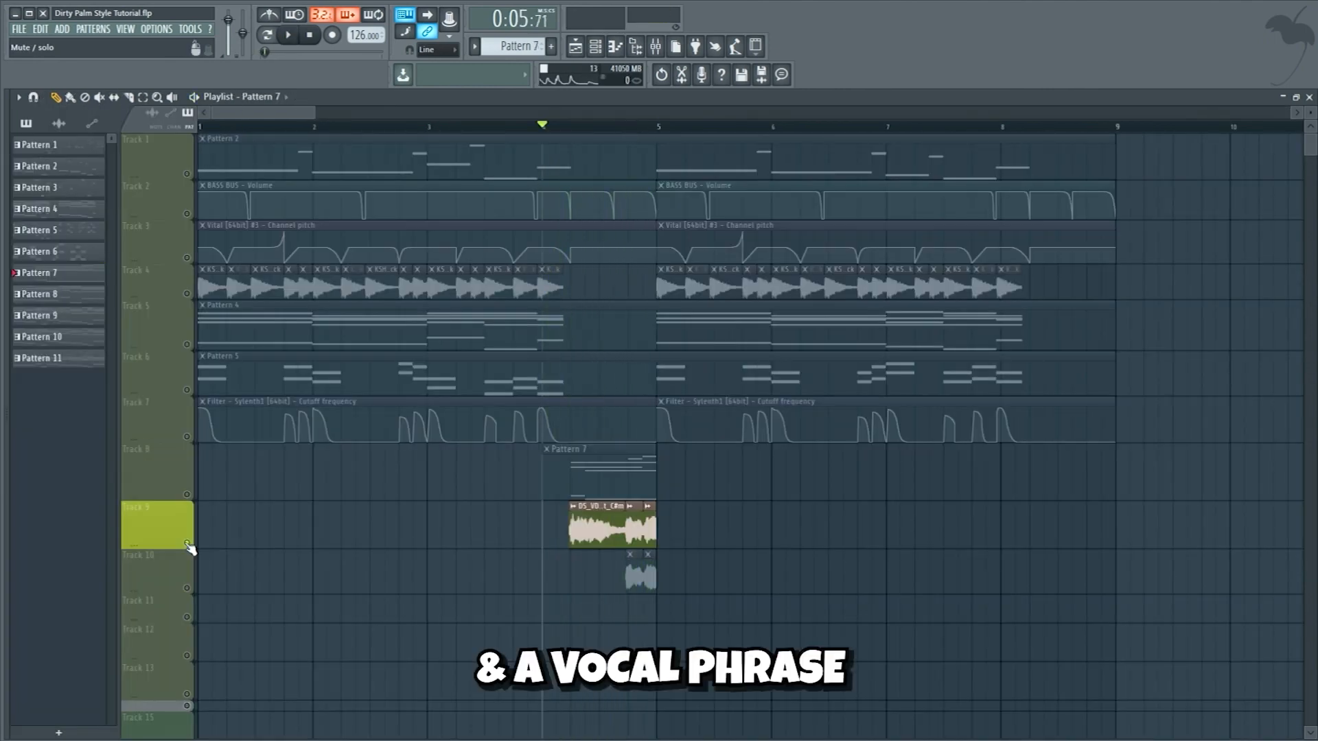
key("space")
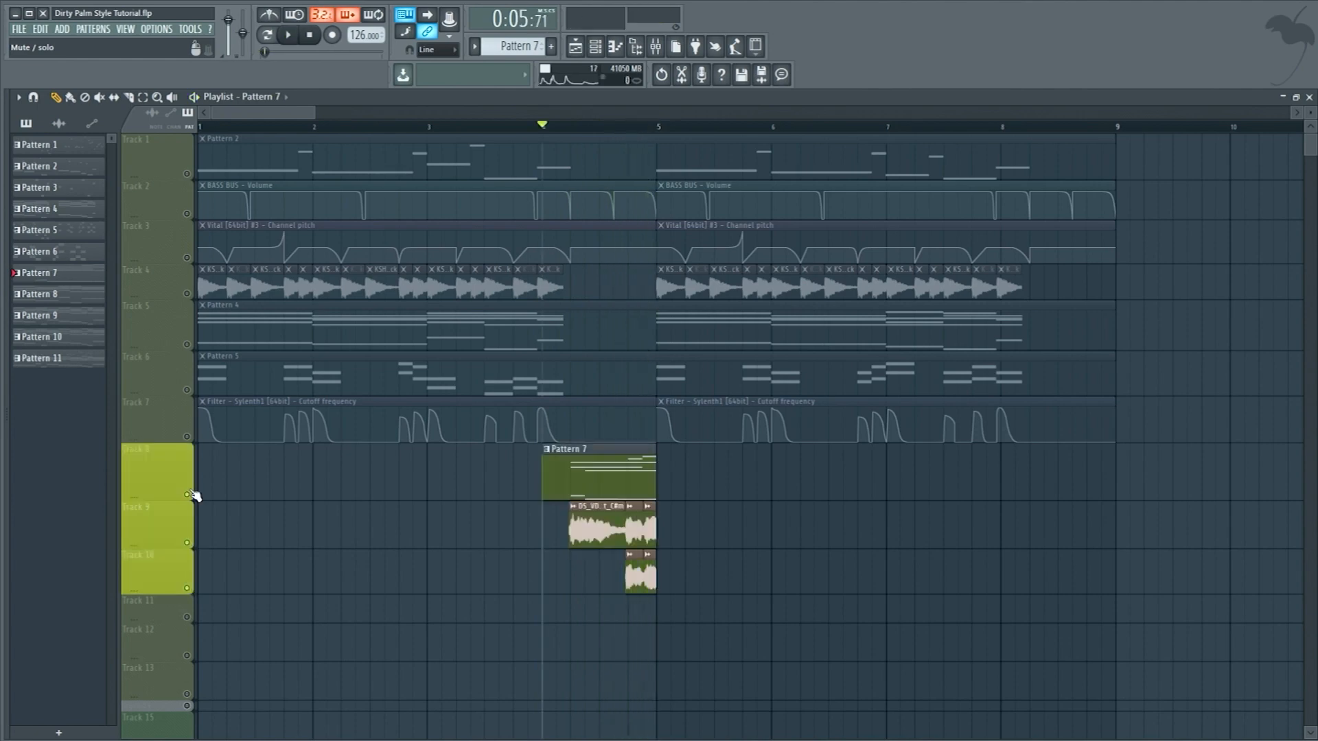
key("space")
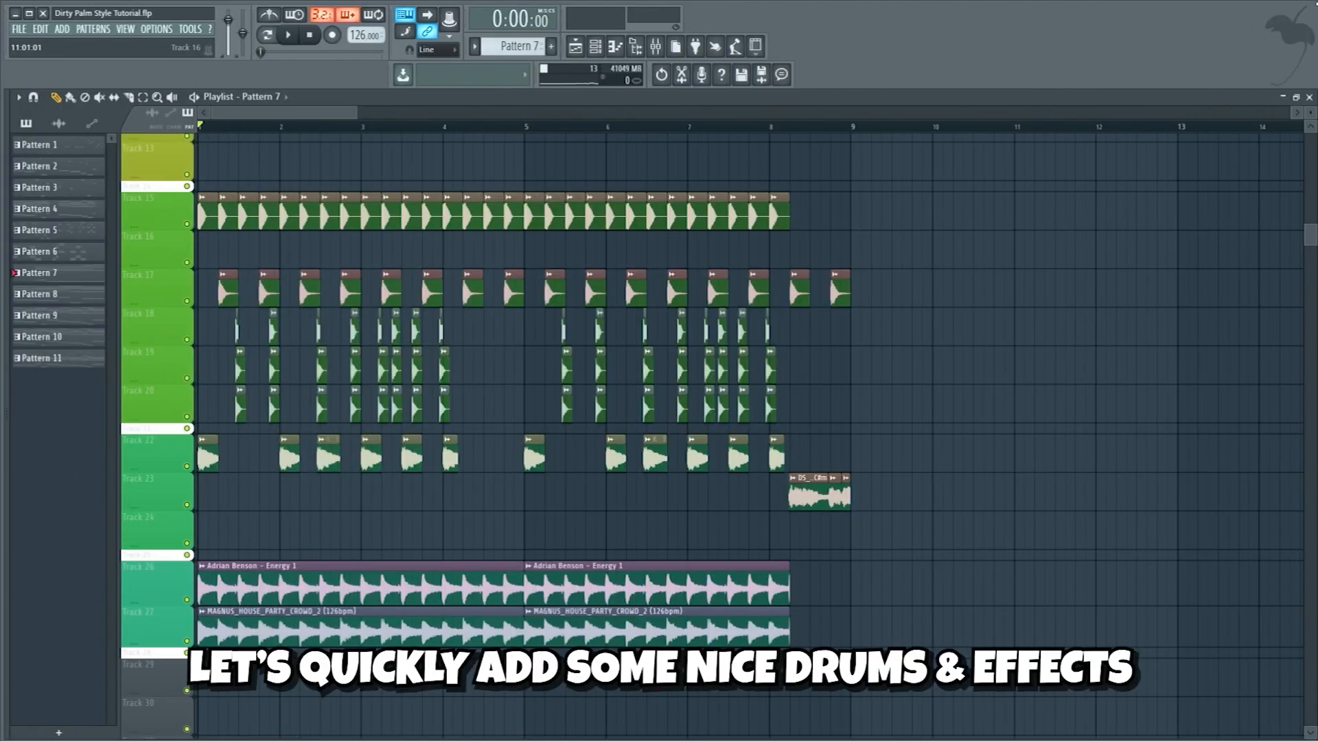
Solo drum Tracks 15 to 20, and audition Track 15 alone and together with Track 17.
right_click(188, 226)
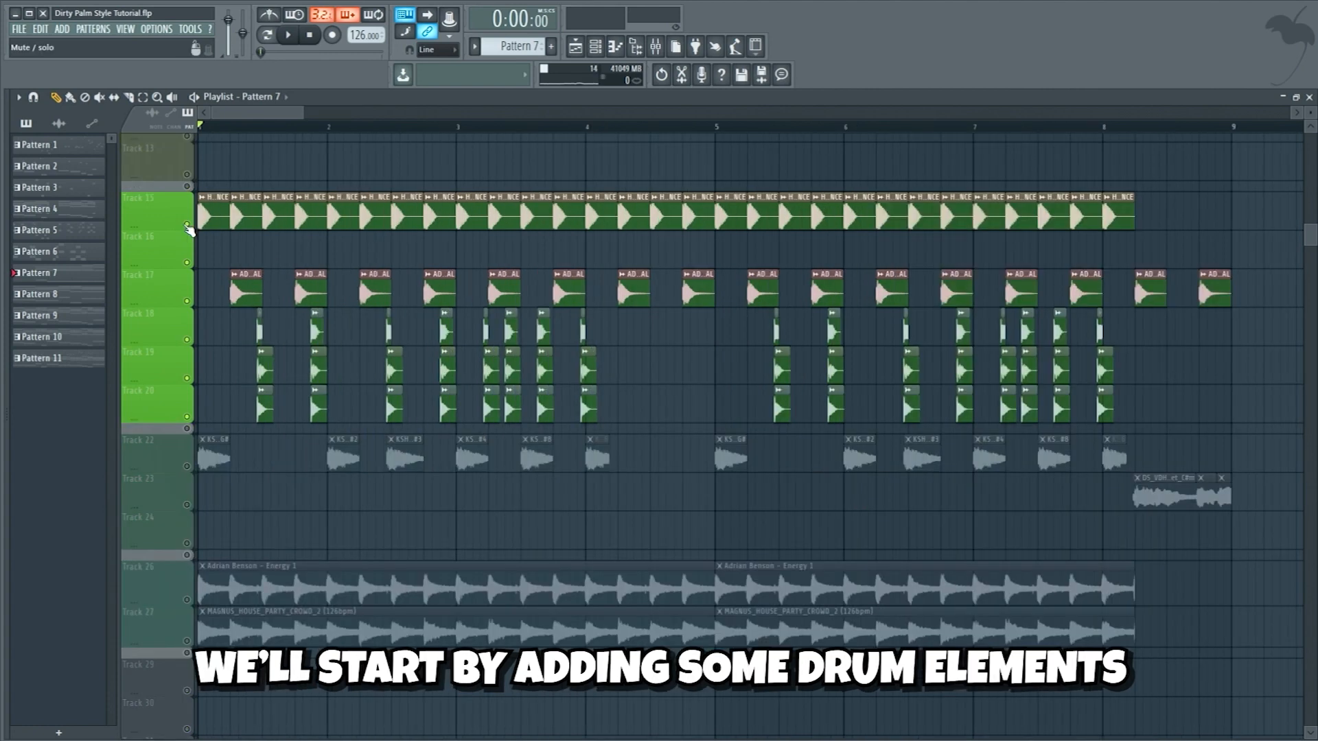
right_click(189, 226)
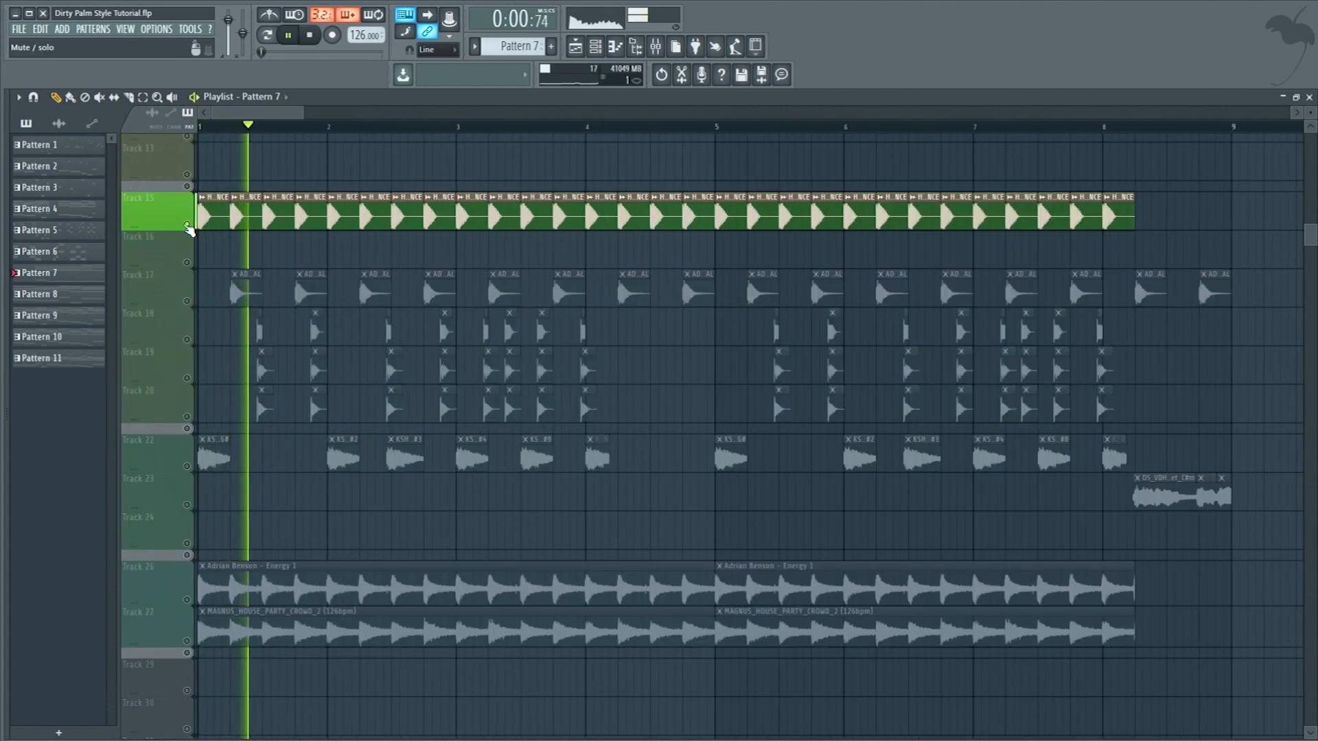
right_click(187, 301)
left_click(188, 225)
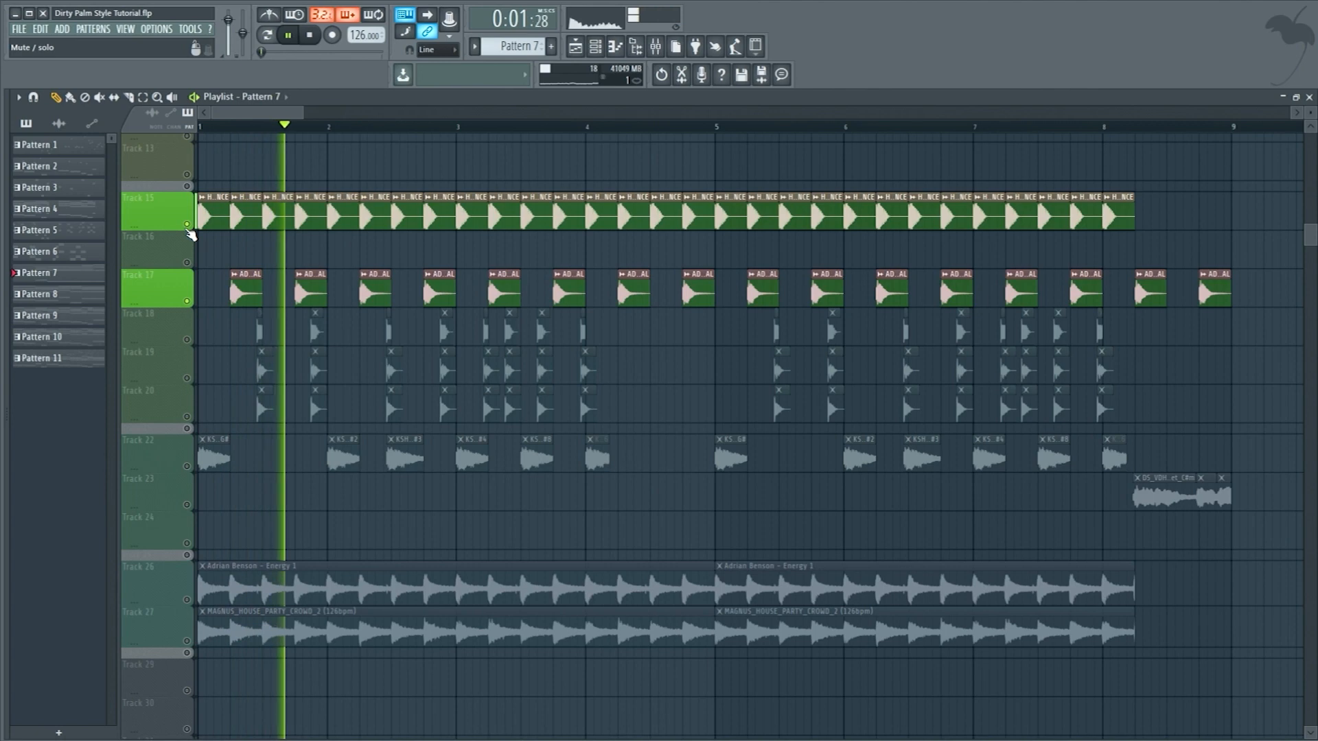
Audition the percussion on Tracks 18, 19 and 20 one at a time, and unmute the other drum tracks up to Track 15.
right_click(187, 339)
key("space")
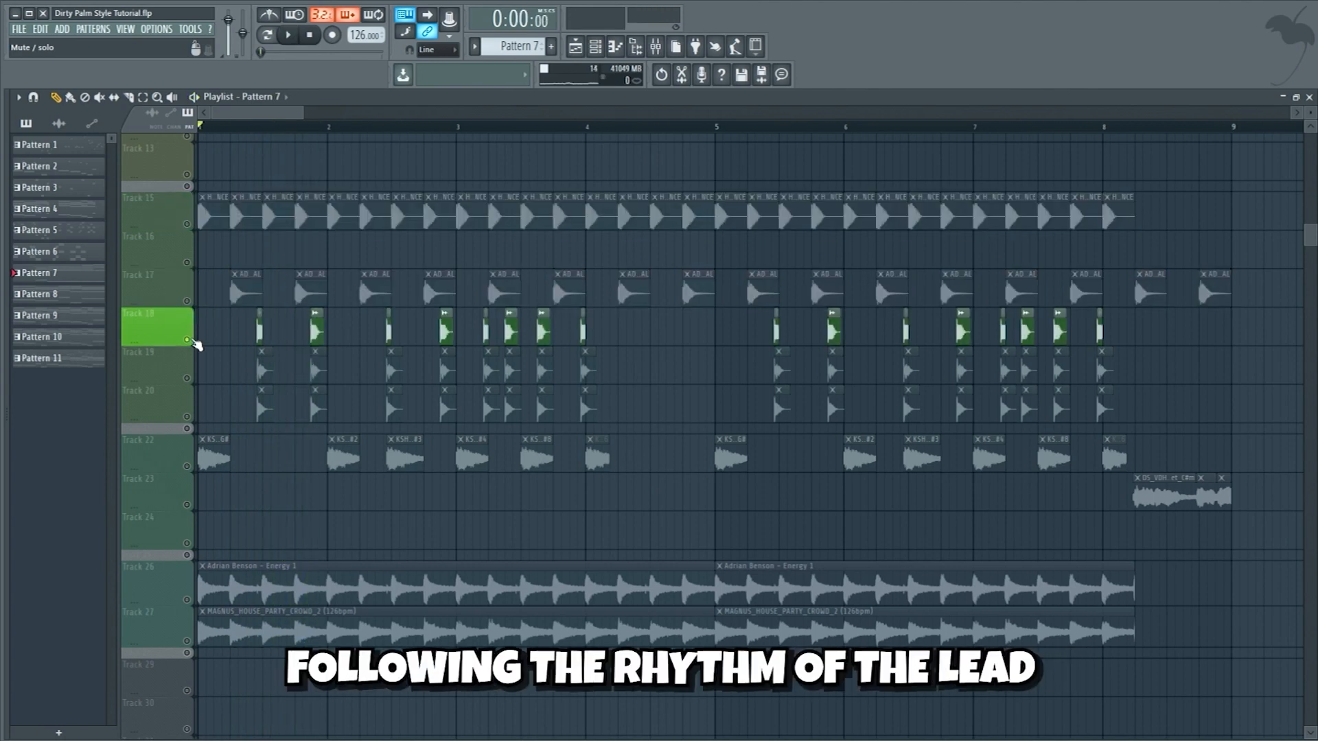
key("space")
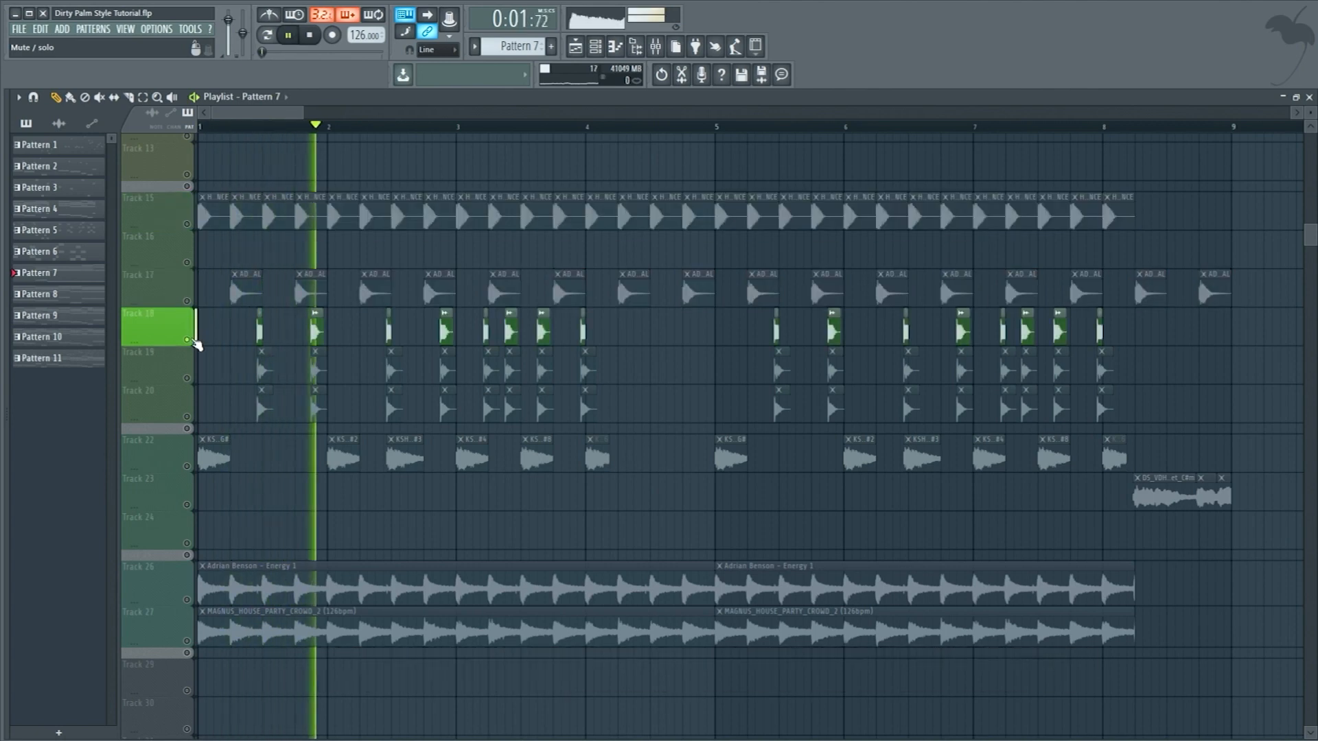
right_click(188, 379)
right_click(188, 417)
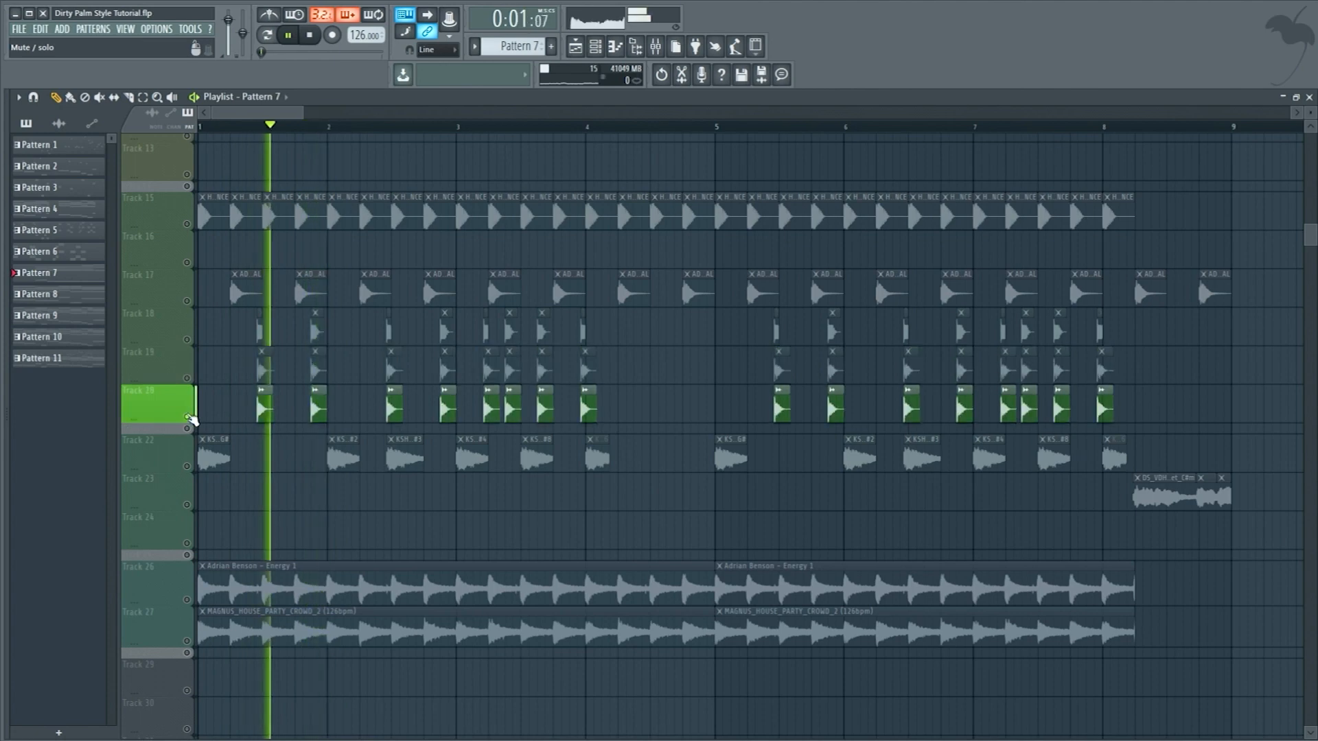
left_click_drag(189, 417, 192, 213)
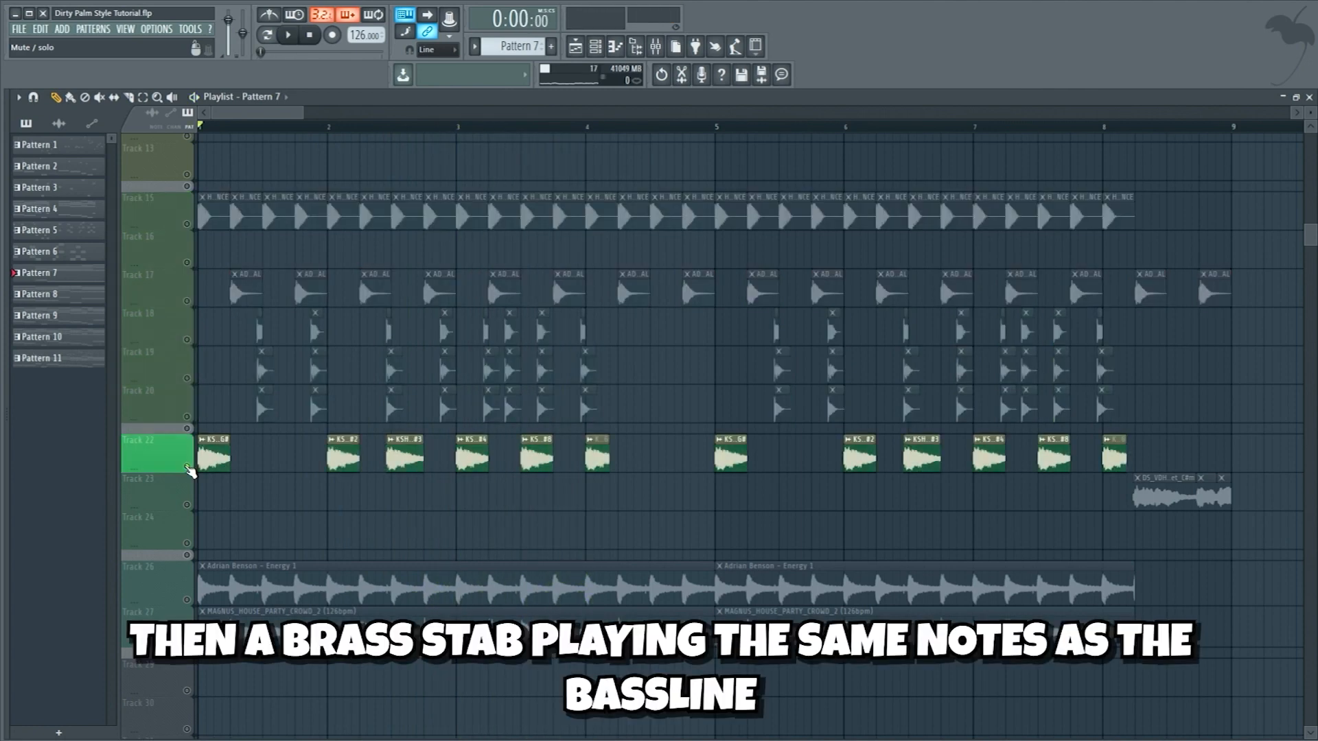
Audition the brass stab on Track 22 and the two clap loops on Tracks 26 and 27 in solo.
key("space")
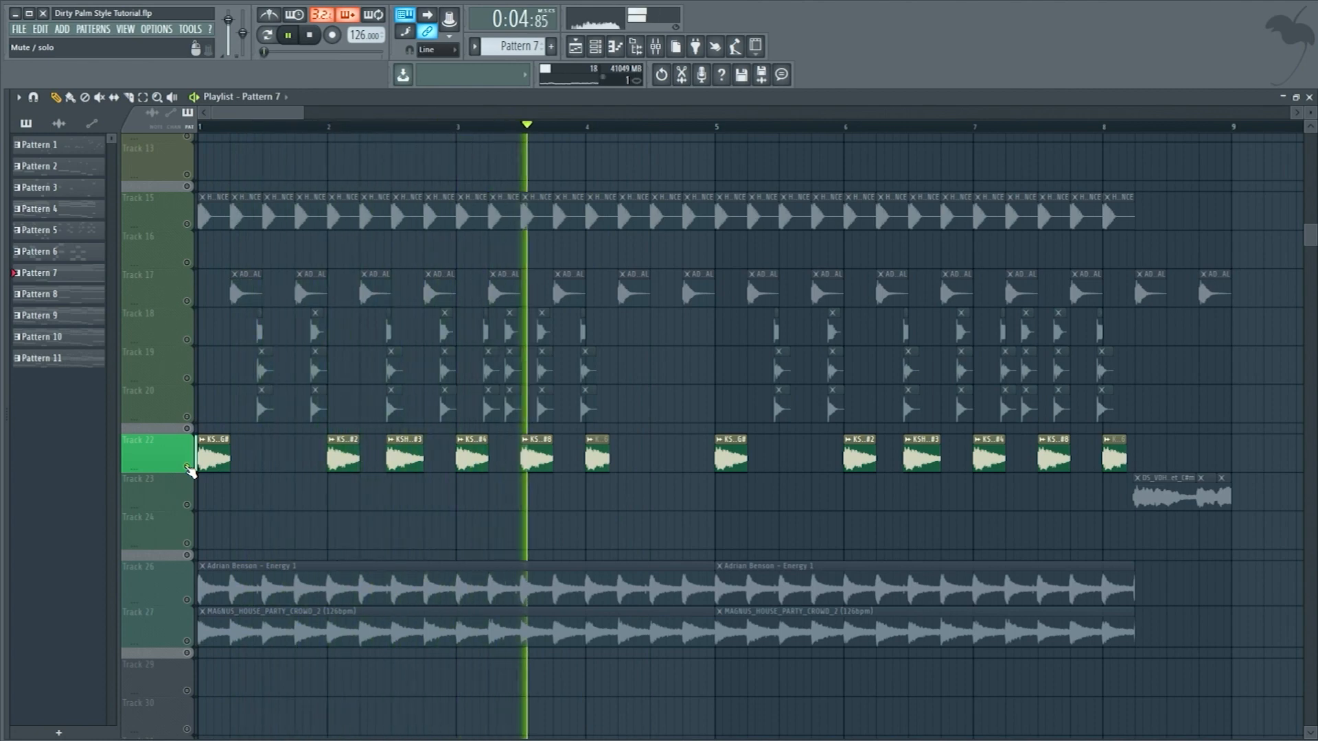
key("space")
left_click(192, 602)
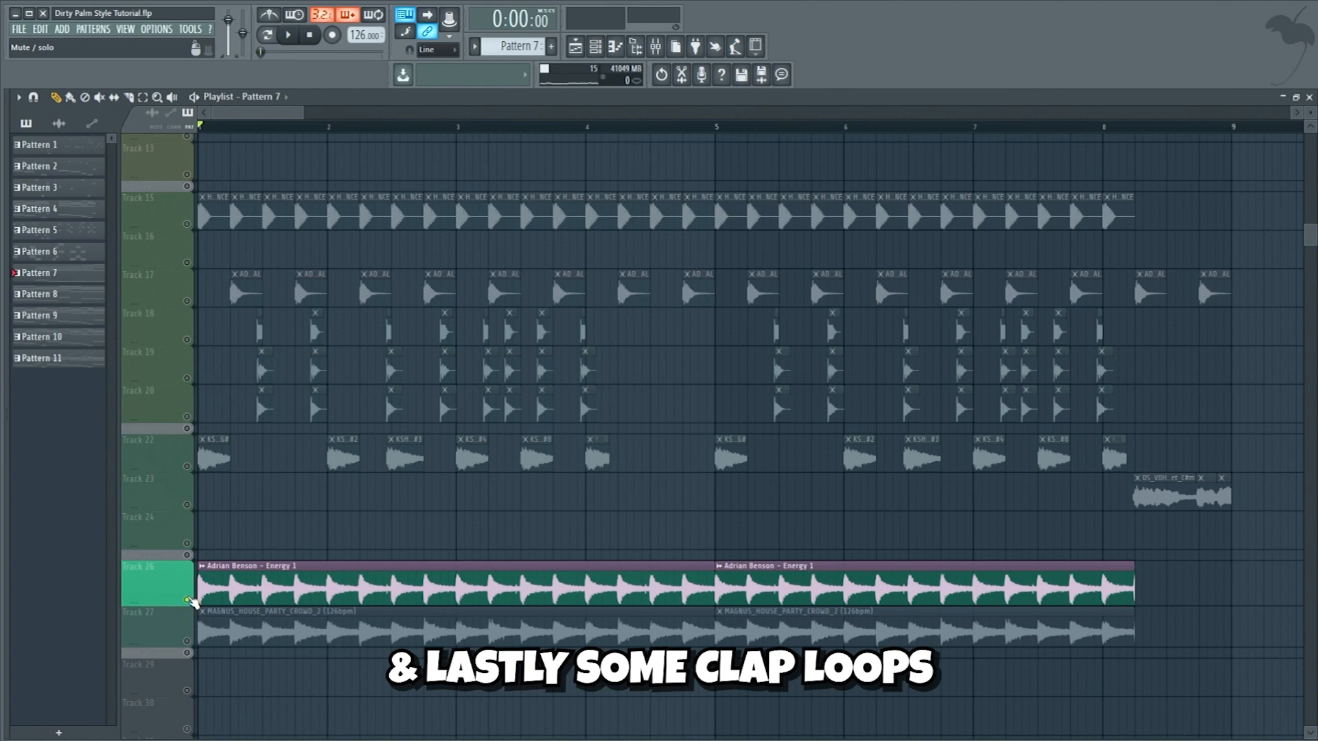
key("space")
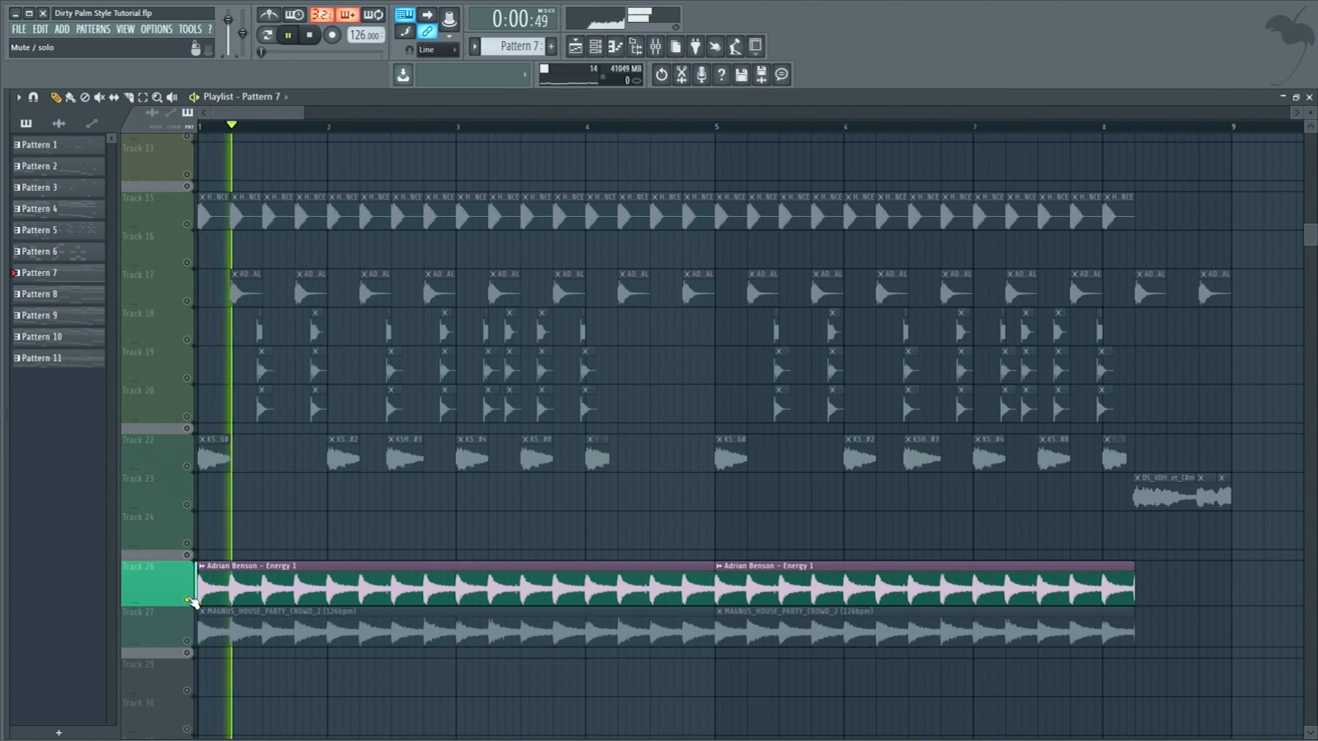
left_click(193, 646)
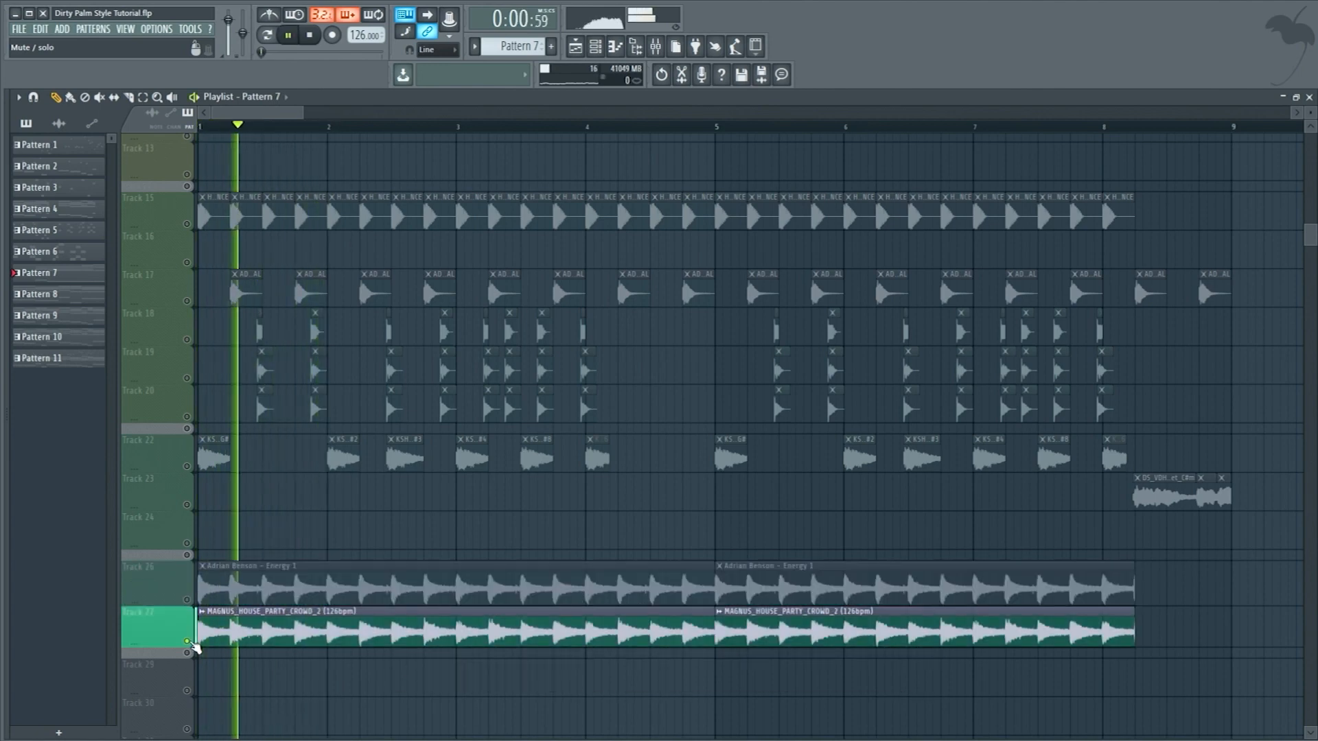